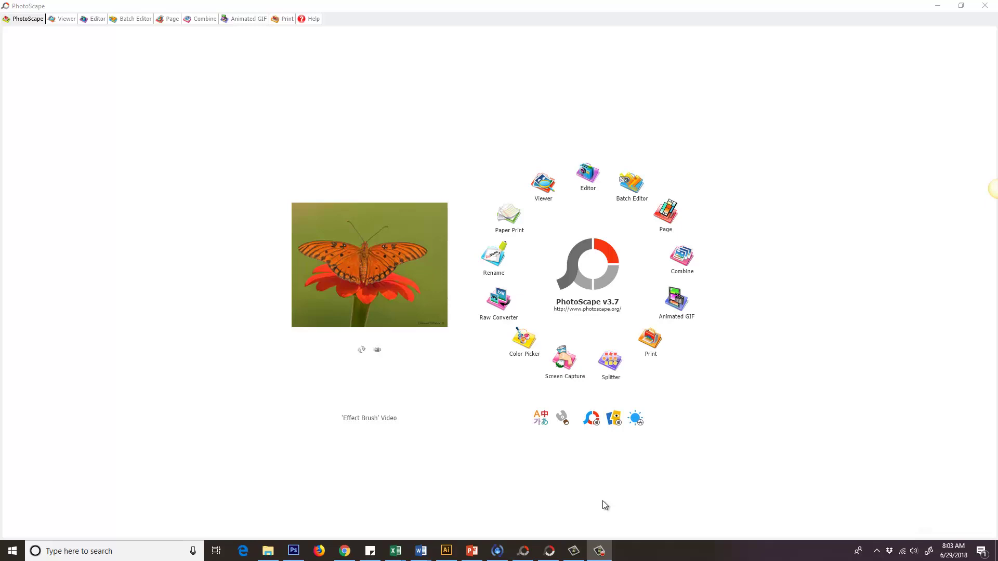
- Open the portrait in PhotoScape X's editor and browse its adjustment and effect lists
{"action": "left_click", "coordinate": [550, 551]}
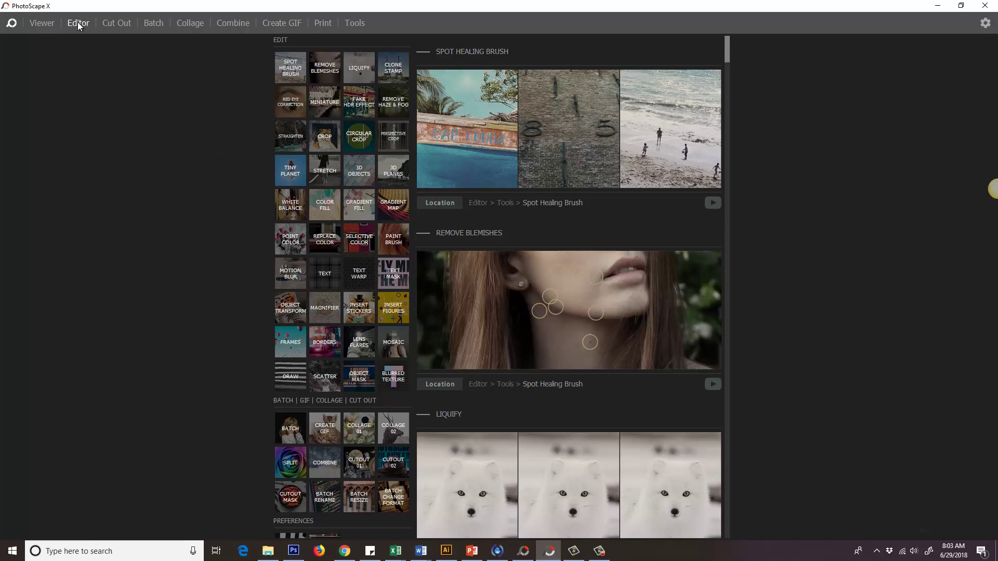
{"action": "left_click", "coordinate": [78, 23]}
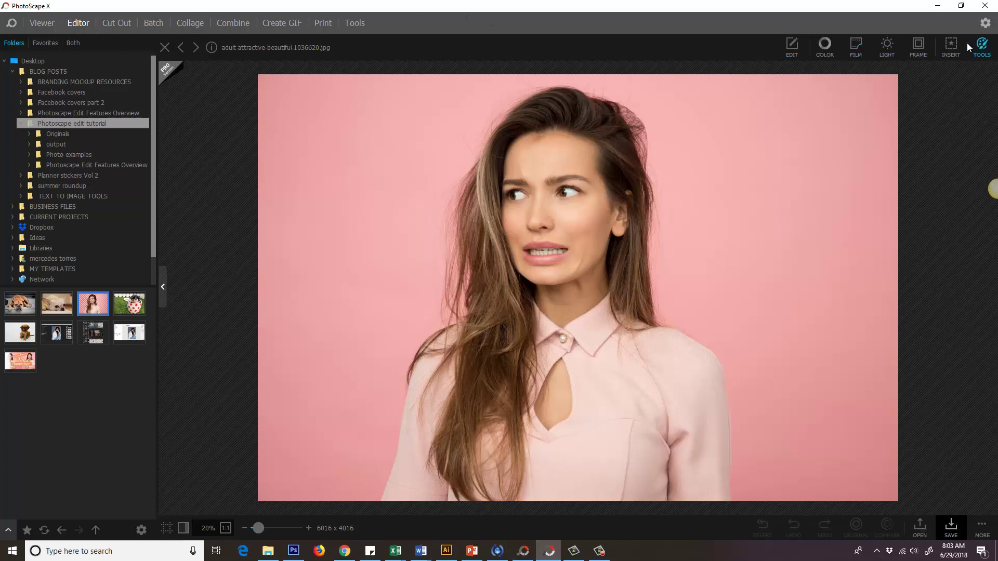
{"action": "left_click", "coordinate": [792, 46]}
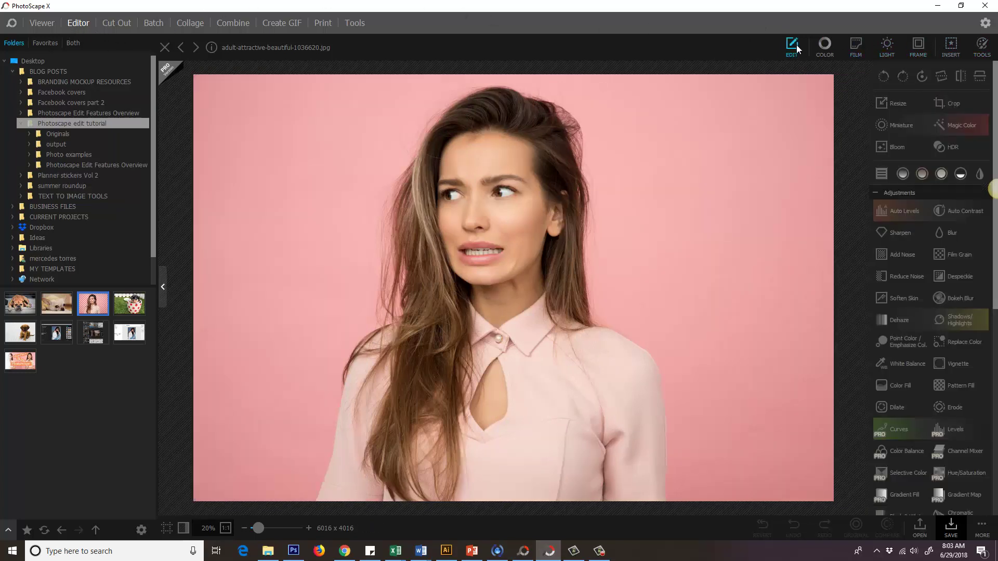
{"action": "left_click", "coordinate": [875, 193]}
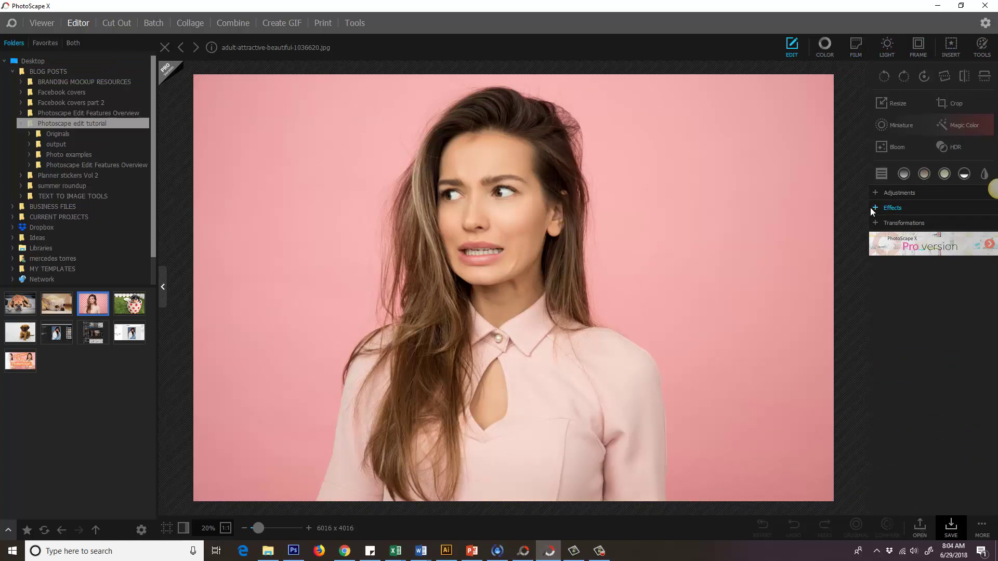
{"action": "left_click", "coordinate": [875, 208]}
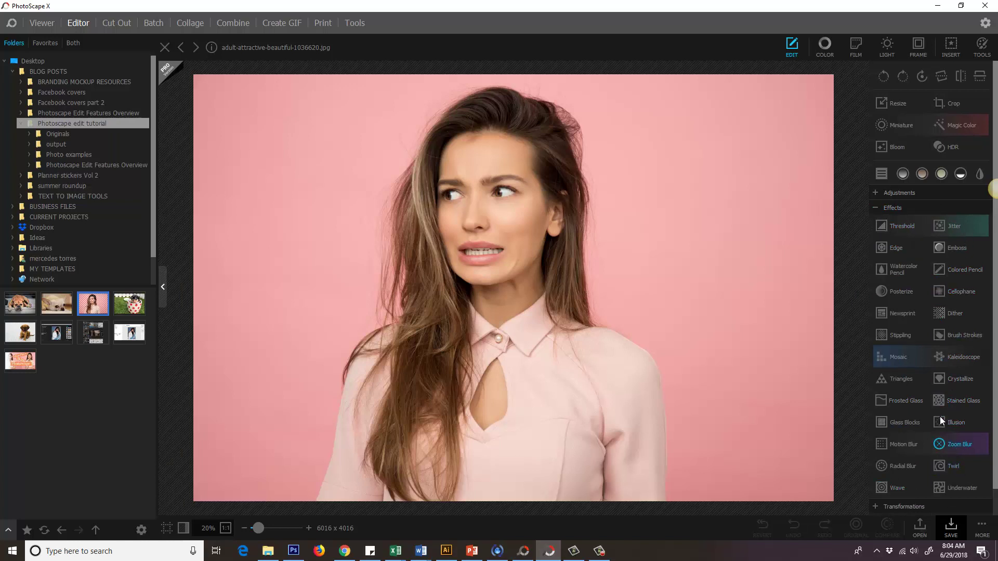
- Go back to the older PhotoScape and open the portrait in its photo editor
{"action": "left_click", "coordinate": [875, 208]}
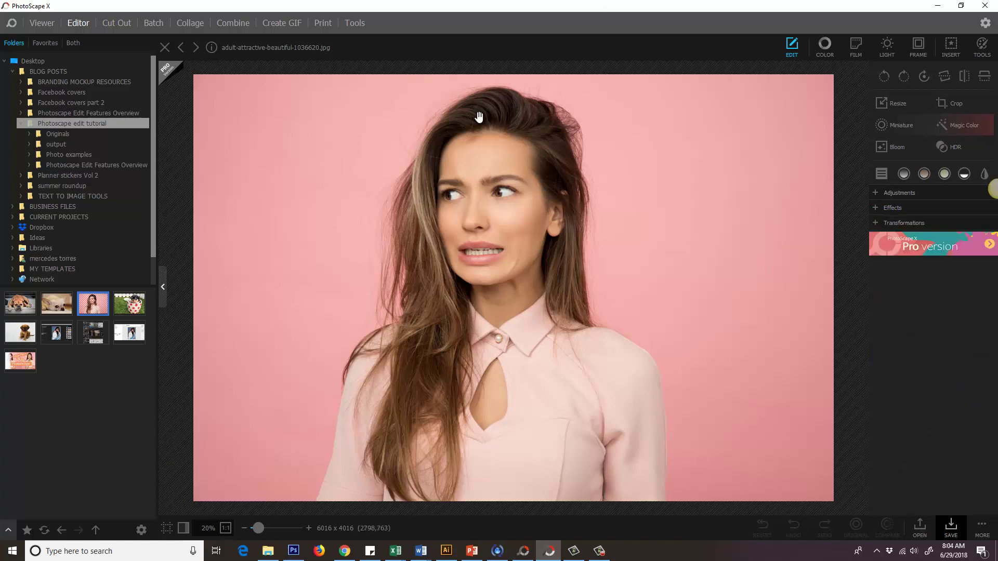
{"action": "left_click", "coordinate": [523, 551]}
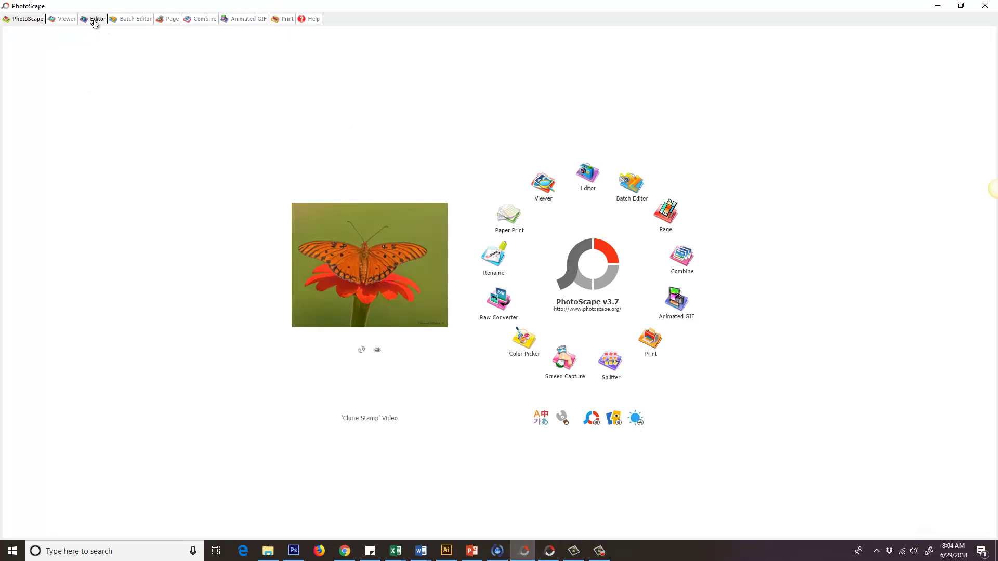
{"action": "left_click", "coordinate": [94, 19]}
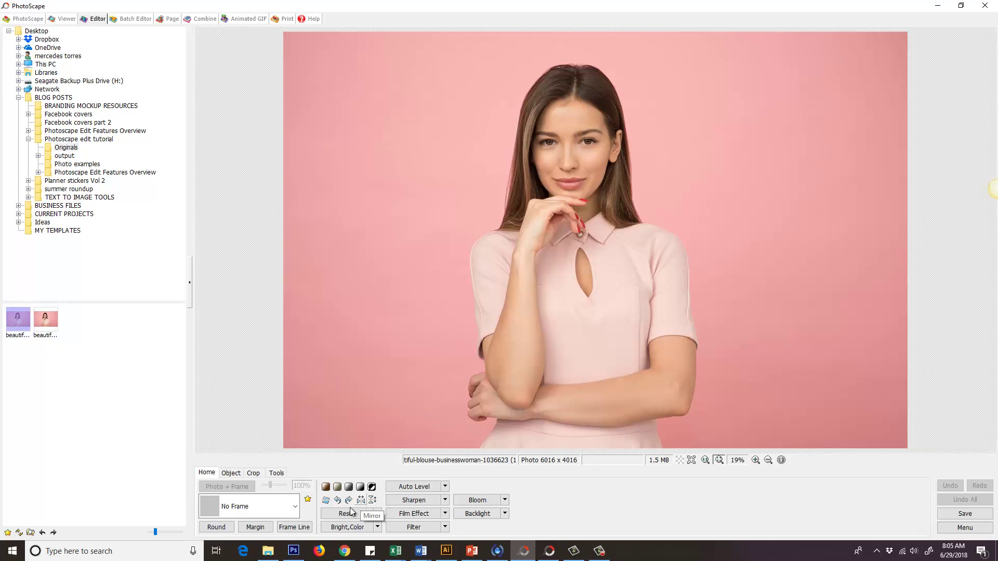
{"action": "left_click", "coordinate": [445, 527]}
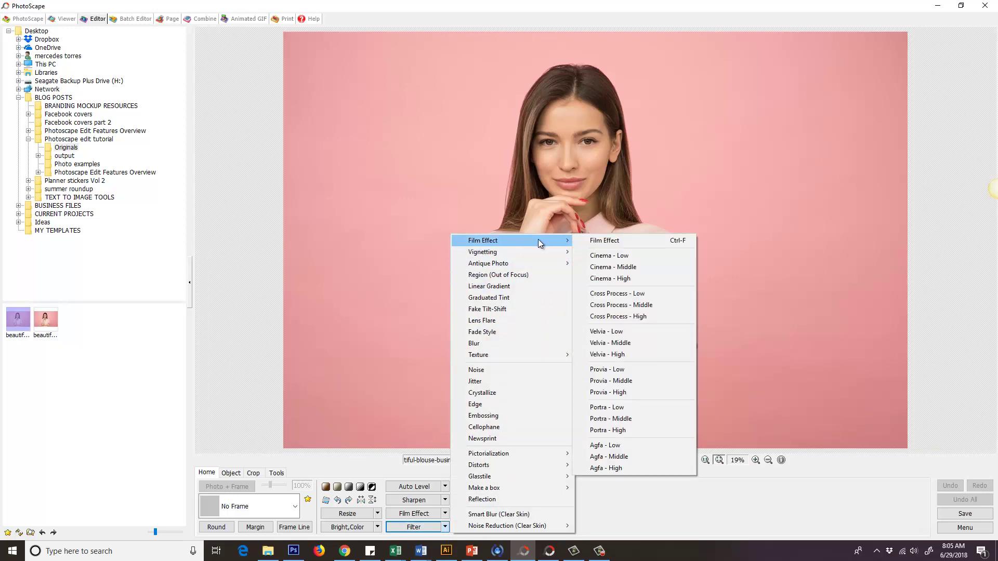
{"action": "mouse_move", "coordinate": [488, 263]}
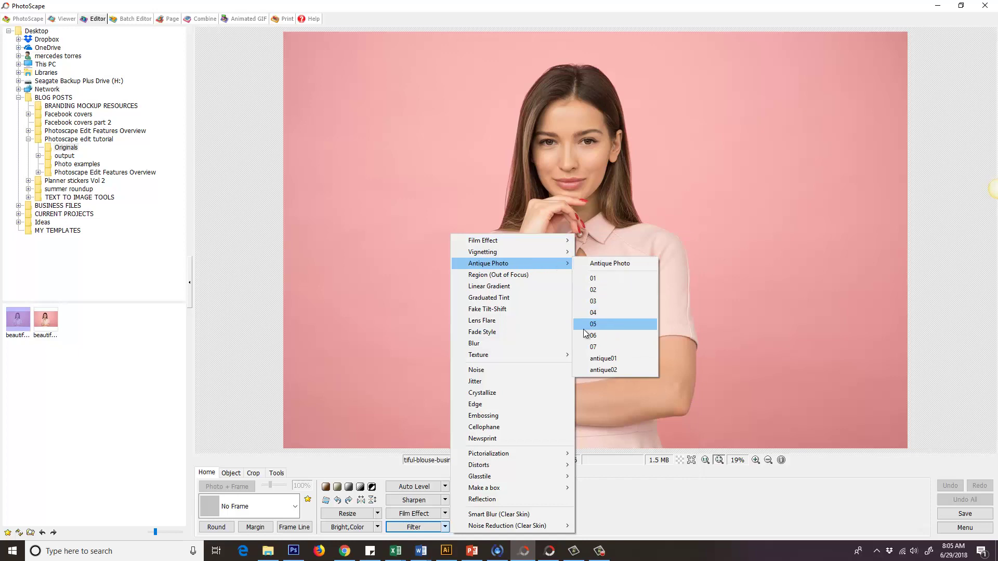
{"action": "left_click", "coordinate": [615, 361]}
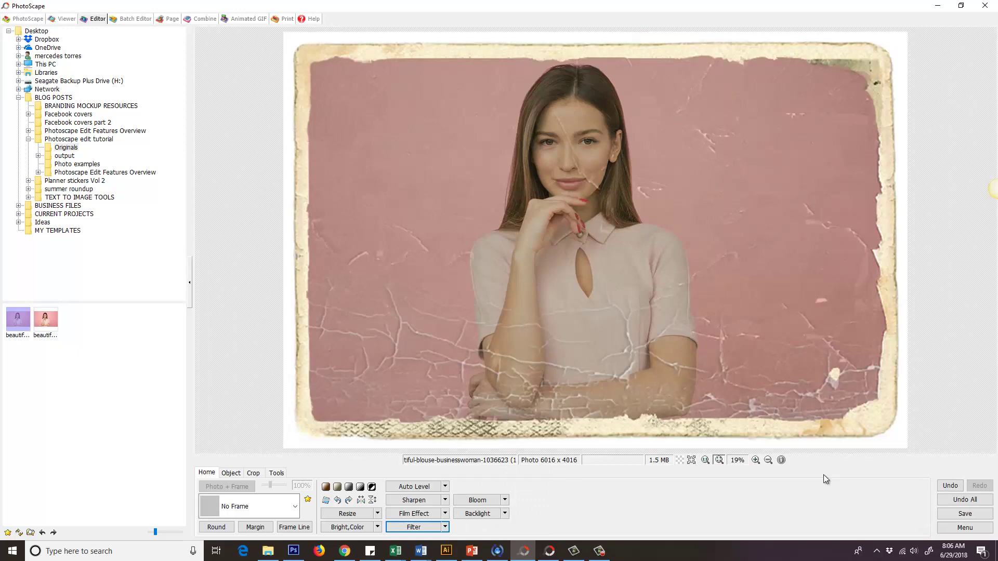
{"action": "left_click", "coordinate": [950, 486]}
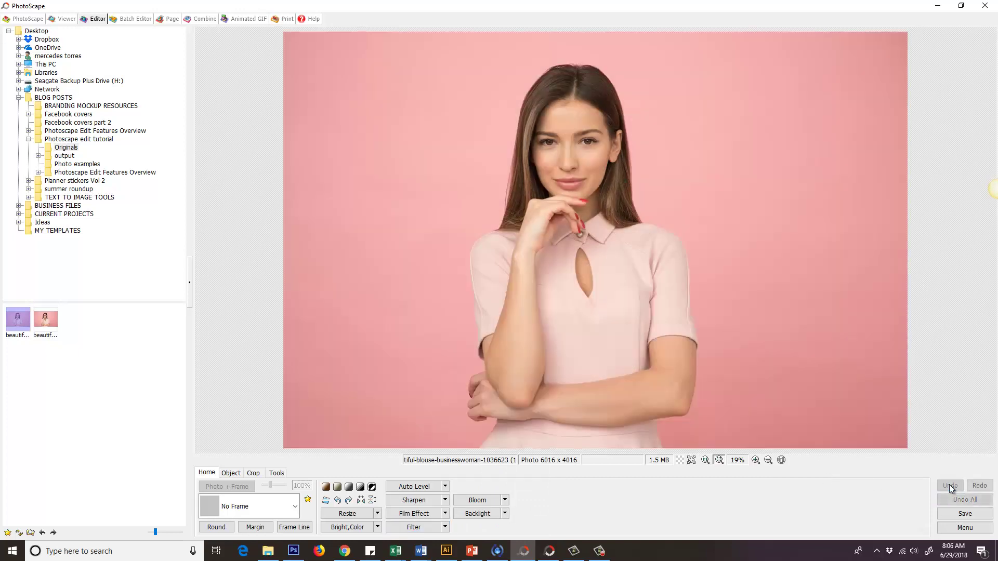
{"action": "left_click", "coordinate": [445, 527]}
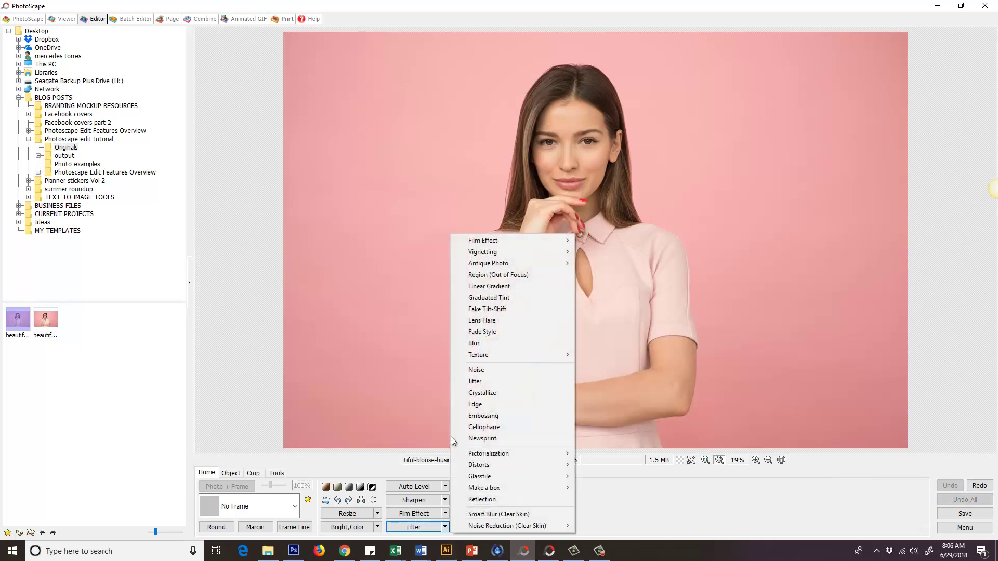
{"action": "mouse_move", "coordinate": [488, 264]}
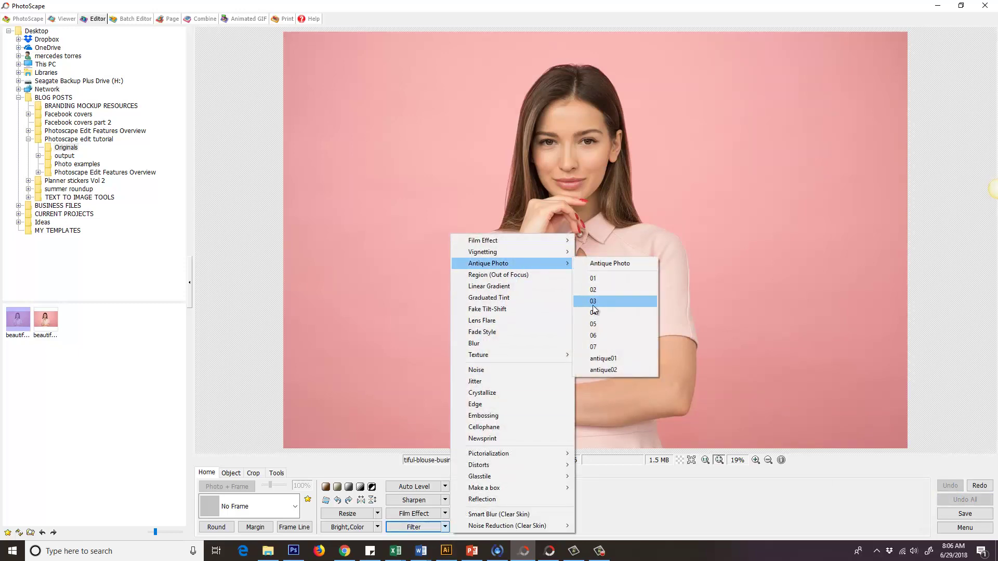
{"action": "left_click", "coordinate": [594, 303]}
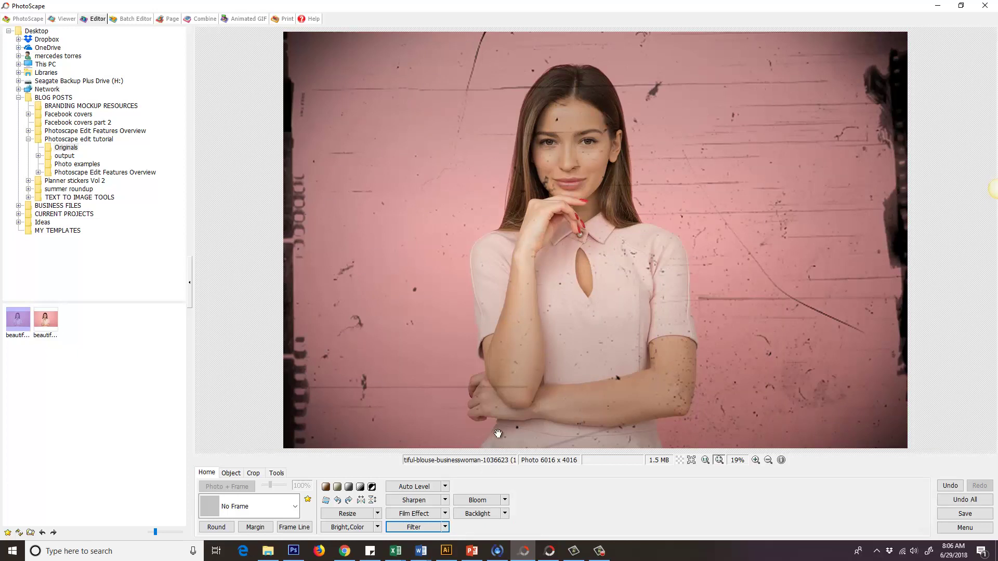
{"action": "left_click", "coordinate": [950, 486]}
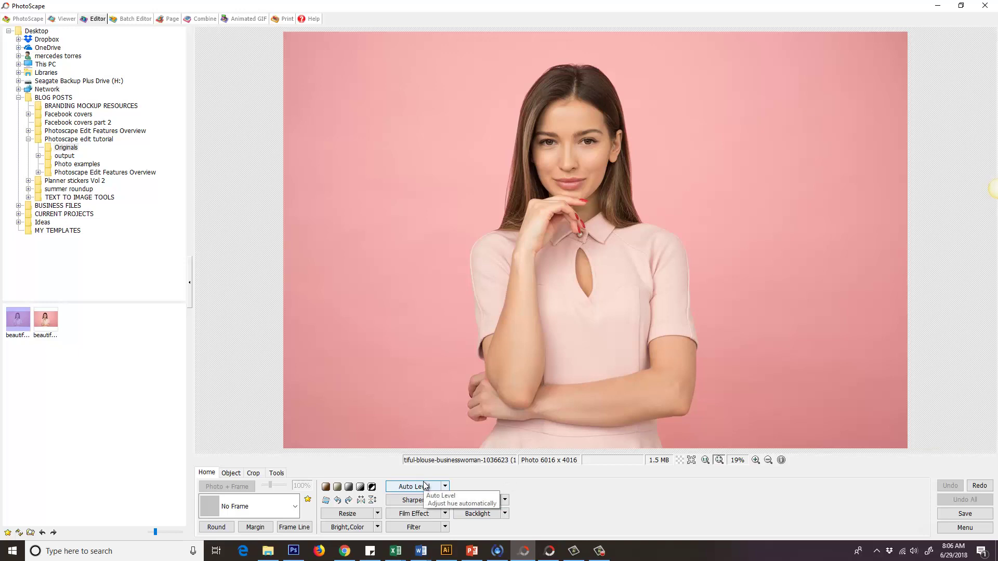
- Open Region (Out of Focus) with Edge and centre the focus on her face near the chin
{"action": "left_click", "coordinate": [445, 528]}
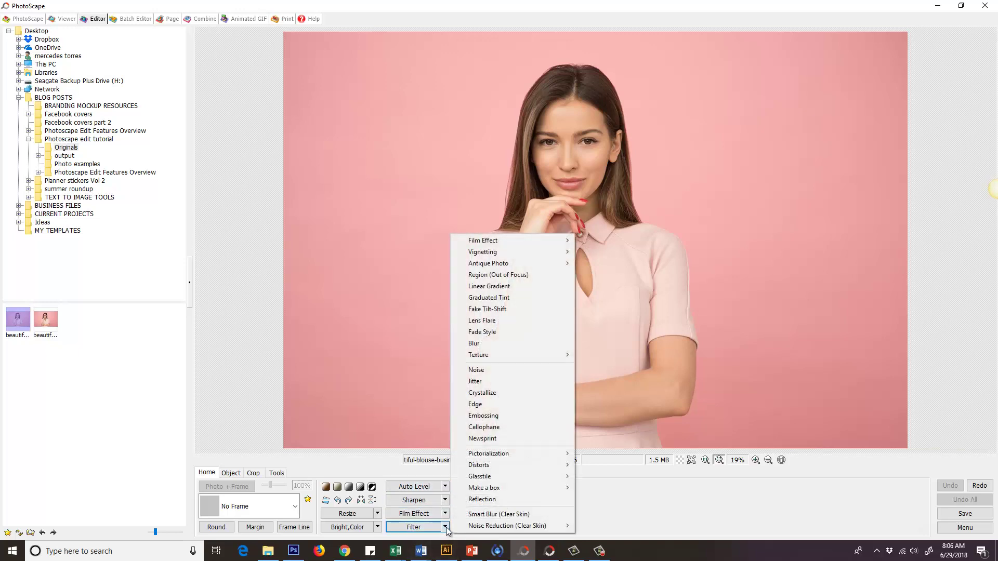
{"action": "left_click", "coordinate": [504, 276]}
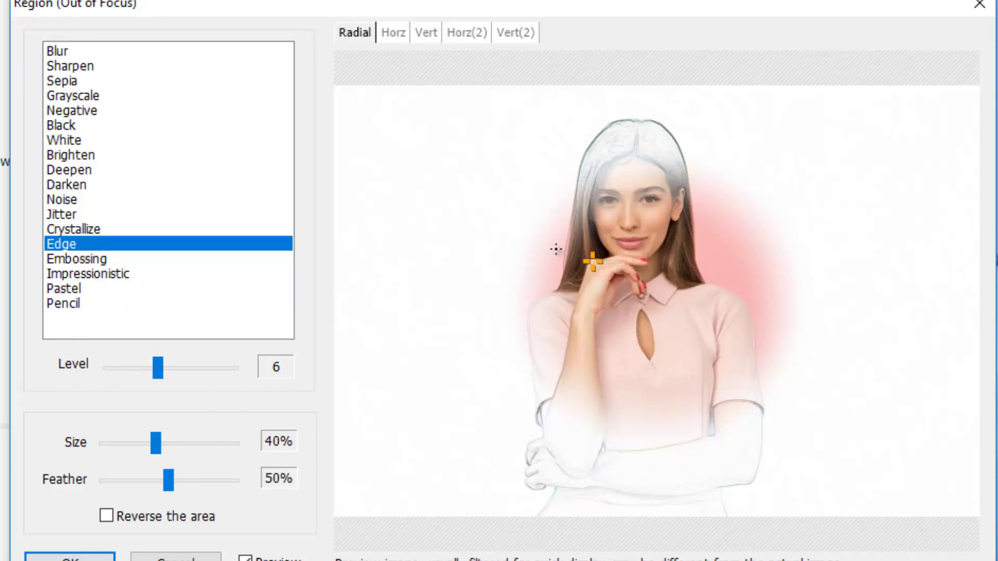
{"action": "left_click", "coordinate": [460, 199]}
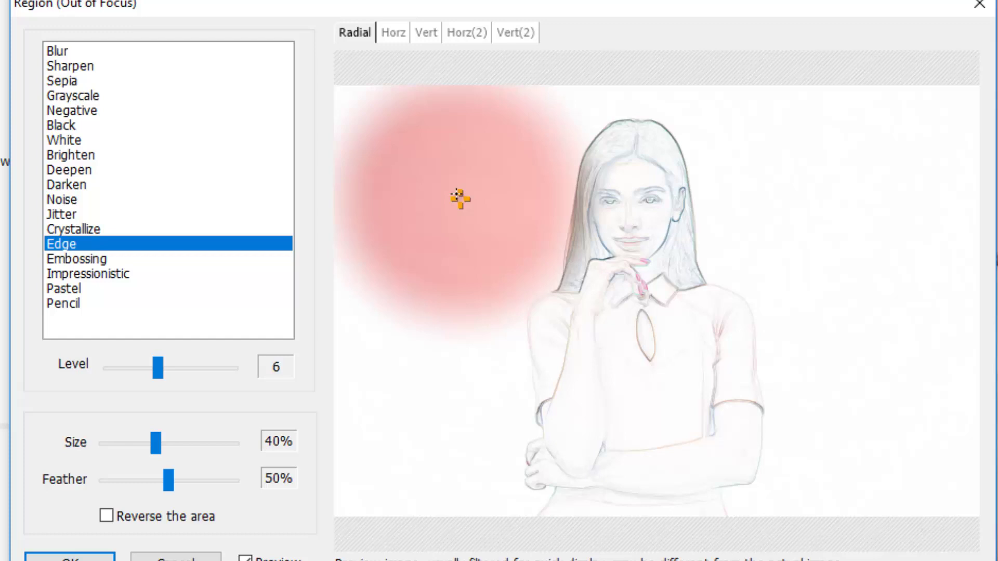
{"action": "left_click_drag", "start_coordinate": [460, 200], "coordinate": [521, 196]}
{"action": "left_click", "coordinate": [655, 208]}
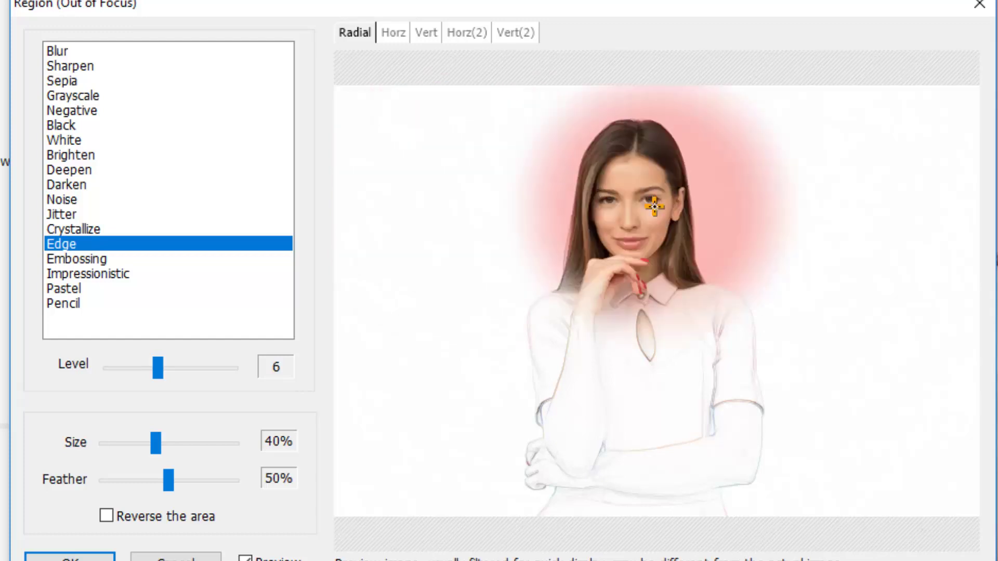
{"action": "left_click", "coordinate": [627, 226]}
{"action": "left_click", "coordinate": [639, 254]}
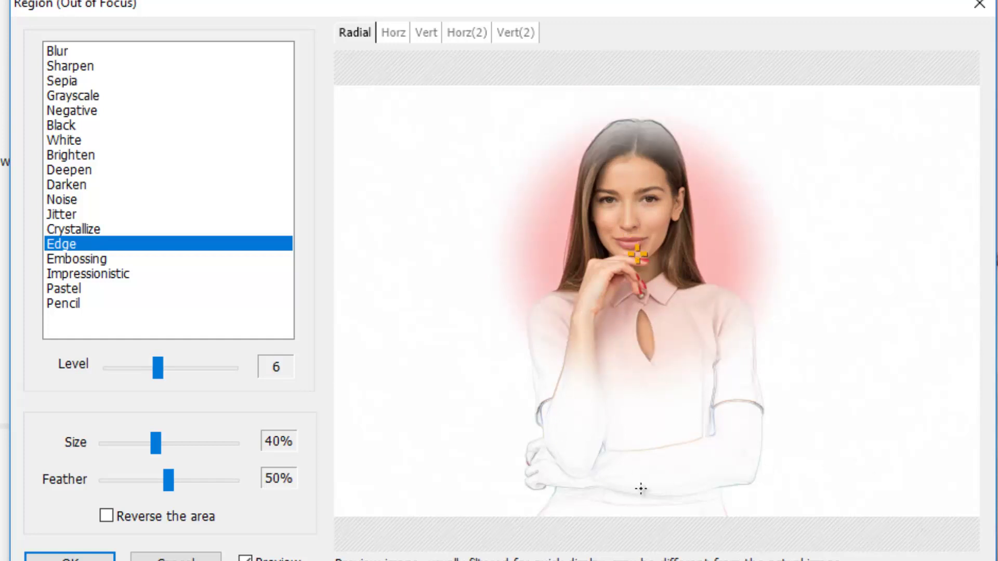
- Set Level 8 and Size 43%, and switch the focus area to a vertical gradient
{"action": "left_click_drag", "start_coordinate": [143, 369], "coordinate": [133, 371]}
{"action": "left_click_drag", "start_coordinate": [158, 440], "coordinate": [164, 442]}
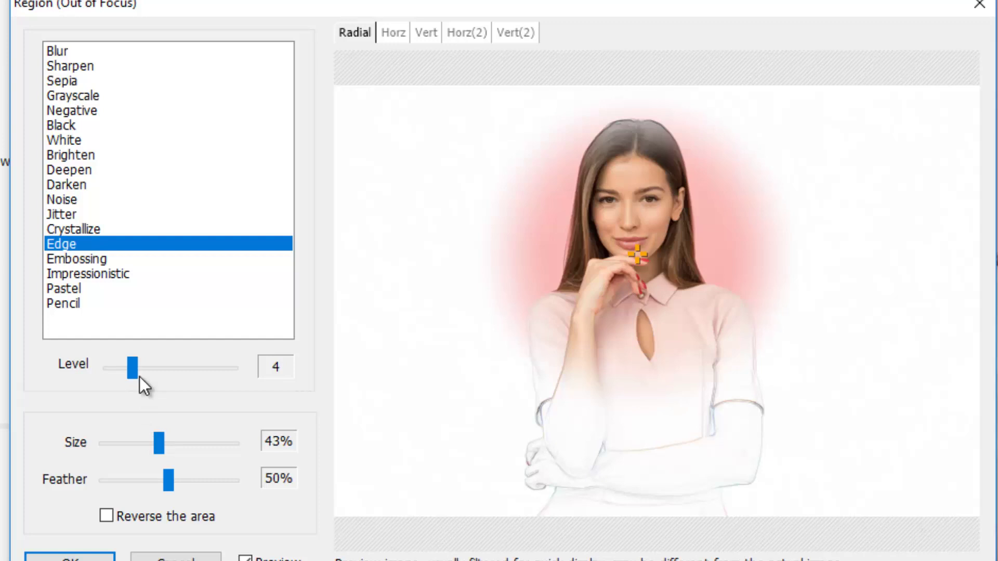
{"action": "left_click_drag", "start_coordinate": [133, 368], "coordinate": [182, 369]}
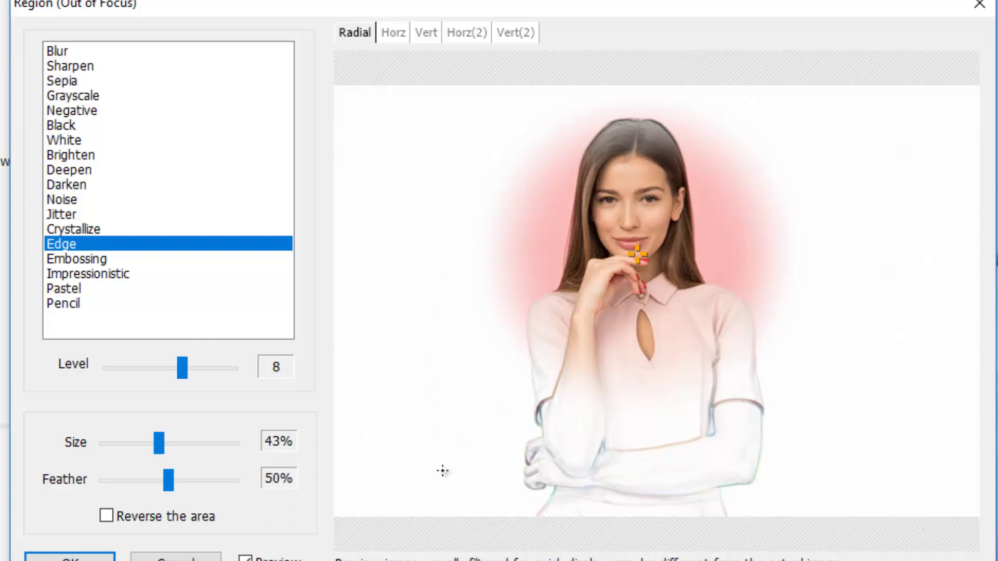
{"action": "left_click", "coordinate": [394, 33]}
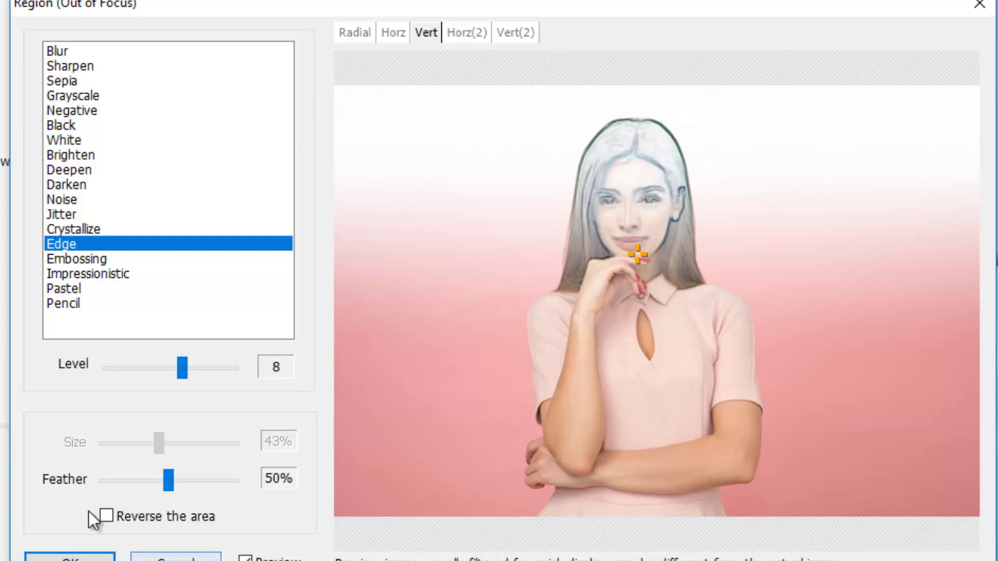
- Try the reversed, vertical and horizontal focus areas, settling on a radial one
{"action": "left_click", "coordinate": [106, 516]}
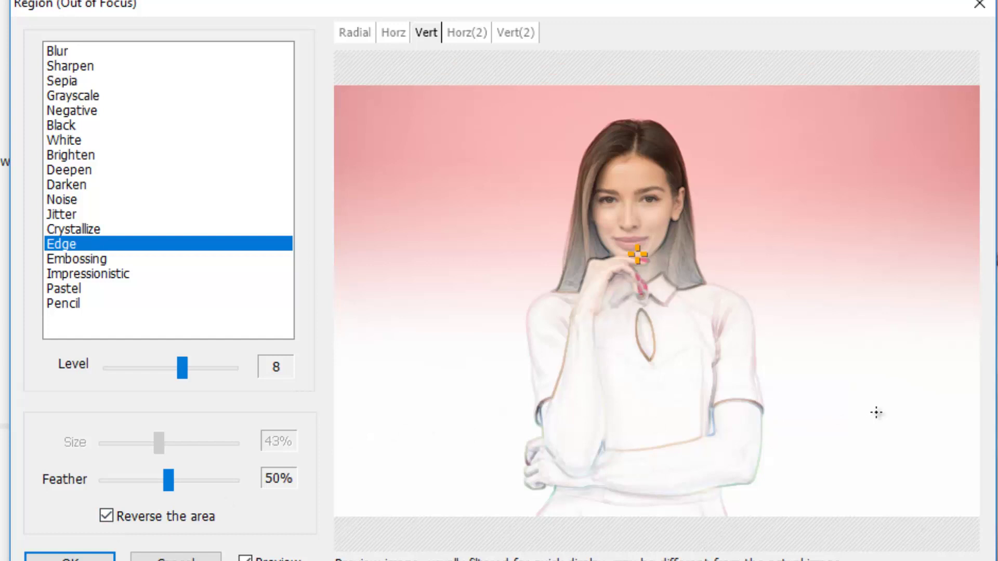
{"action": "left_click", "coordinate": [111, 517]}
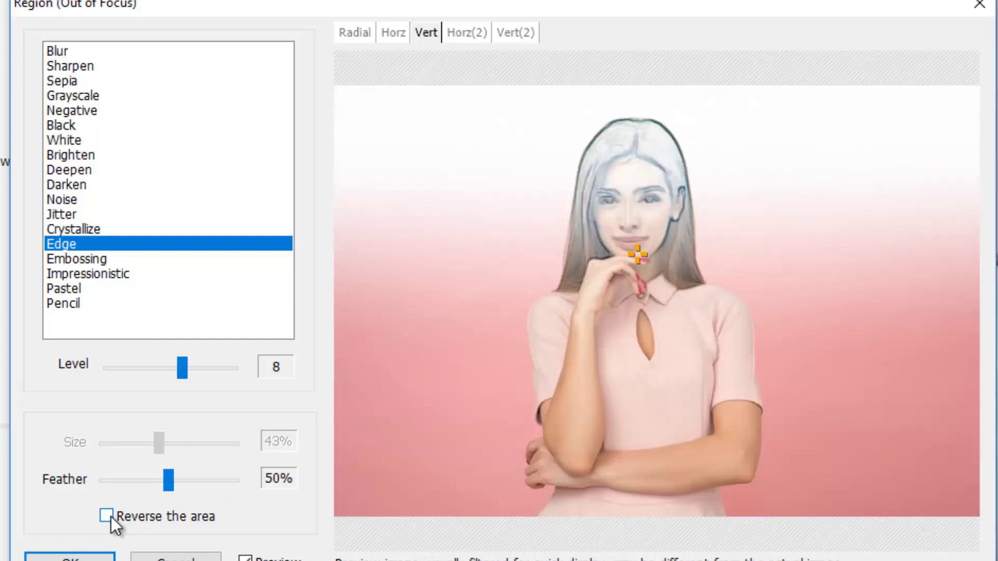
{"action": "left_click", "coordinate": [467, 33]}
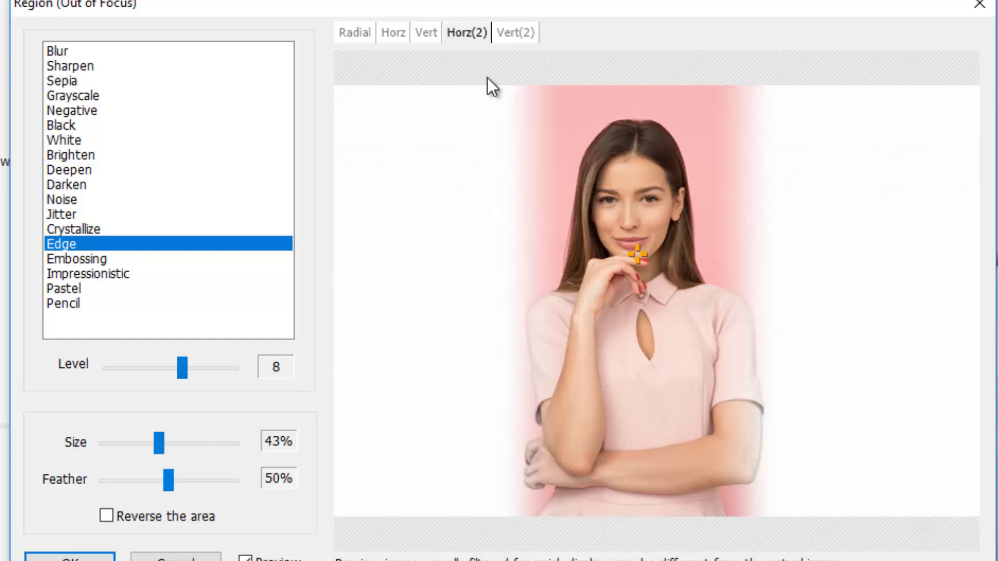
{"action": "left_click", "coordinate": [515, 34]}
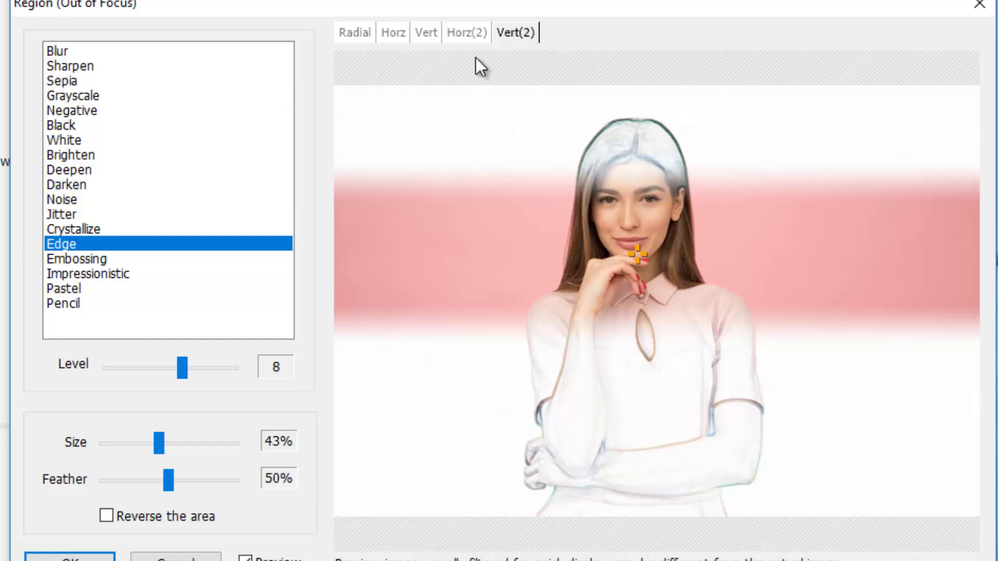
{"action": "left_click", "coordinate": [355, 32]}
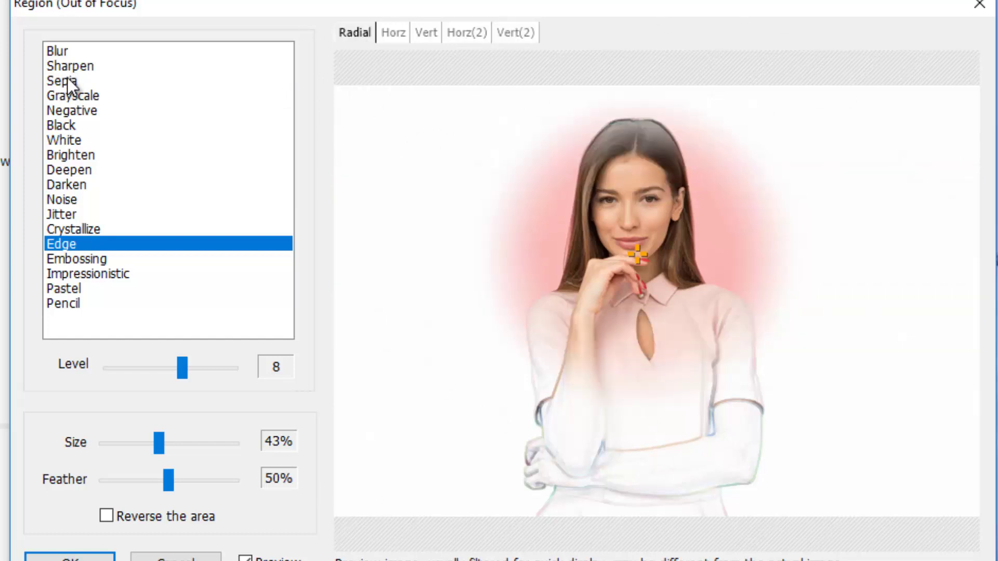
- Preview sepia, blur, embossing, impressionistic and pastel on the area outside the focus
{"action": "left_click", "coordinate": [68, 80]}
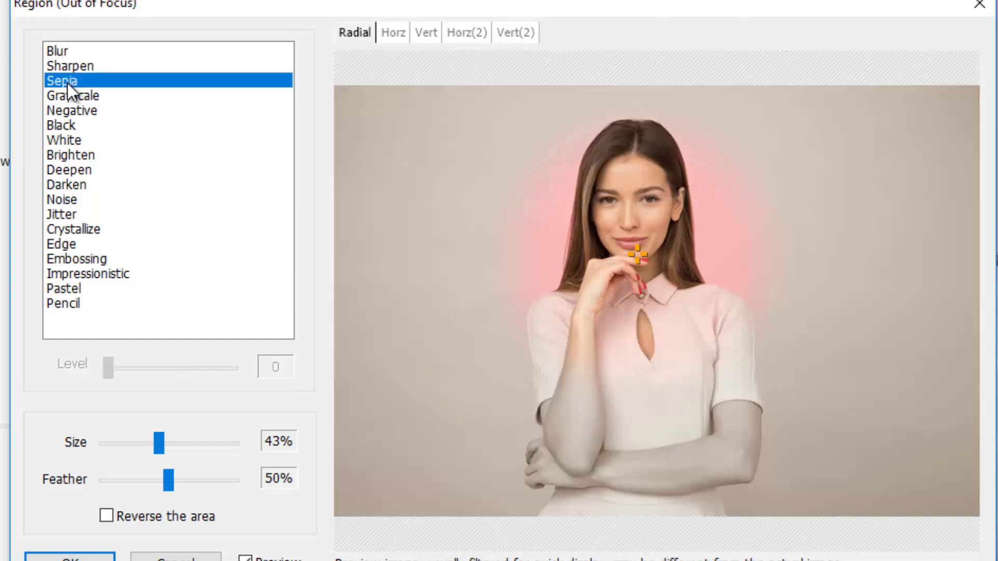
{"action": "left_click", "coordinate": [62, 51]}
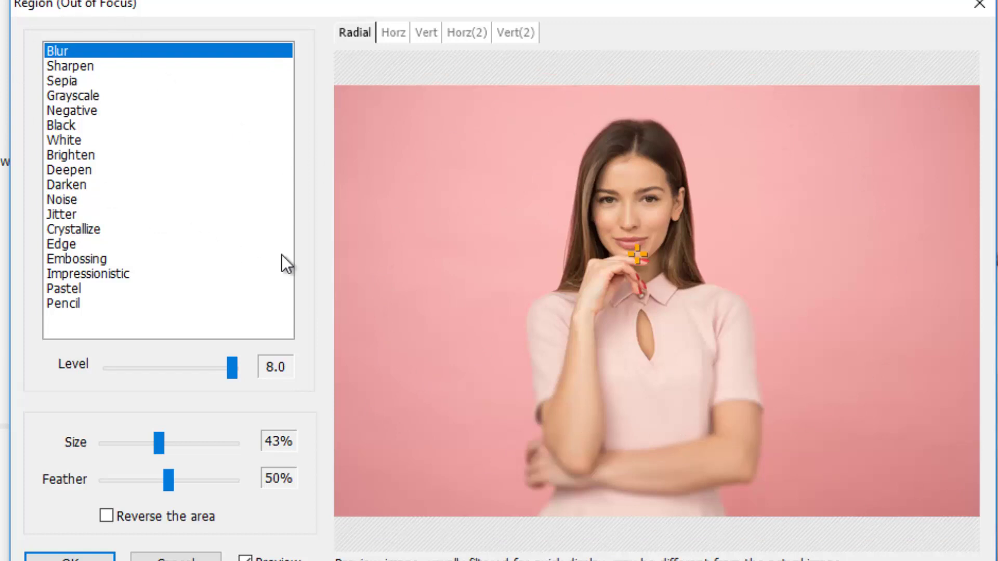
{"action": "left_click", "coordinate": [90, 260]}
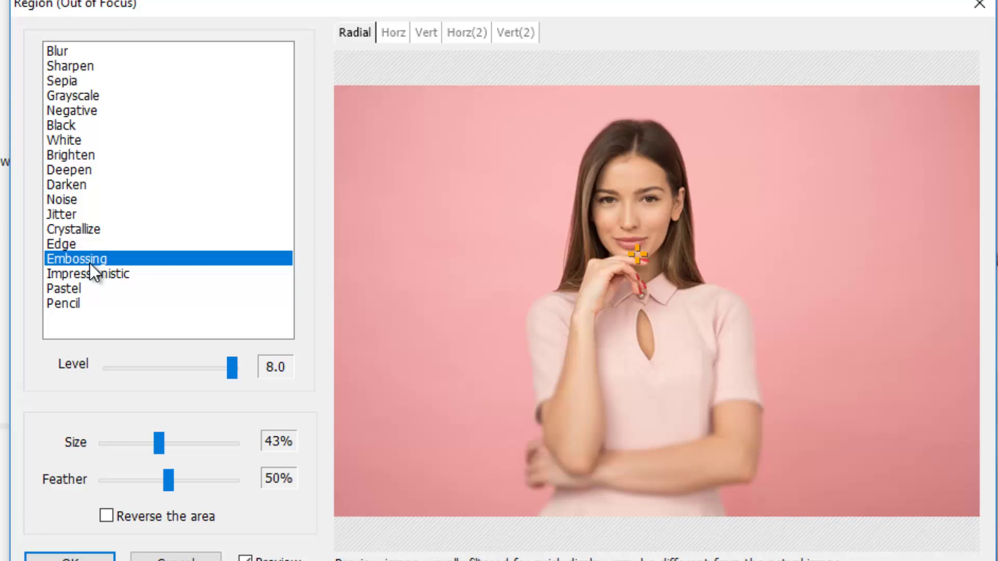
{"action": "left_click", "coordinate": [91, 272]}
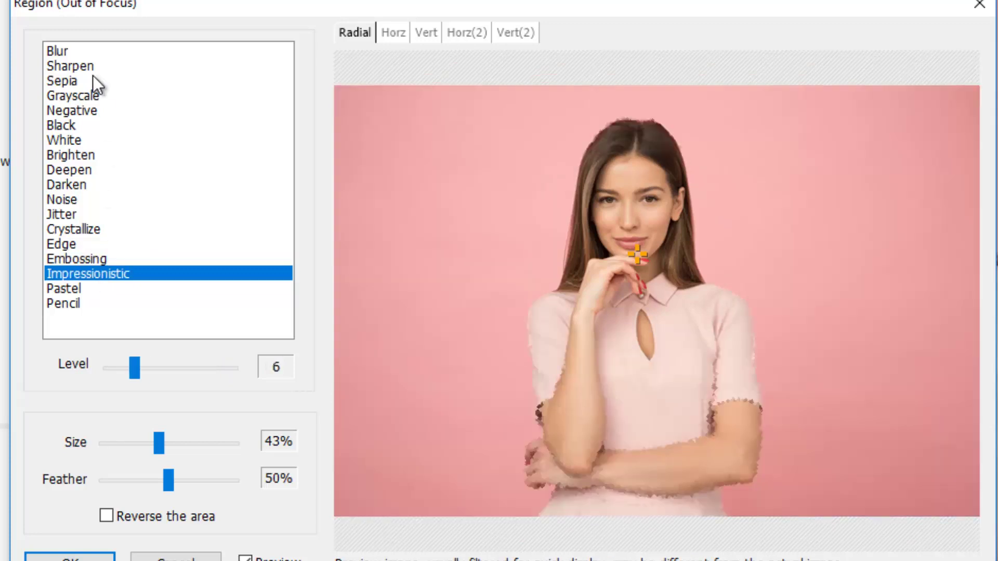
{"action": "left_click", "coordinate": [73, 288]}
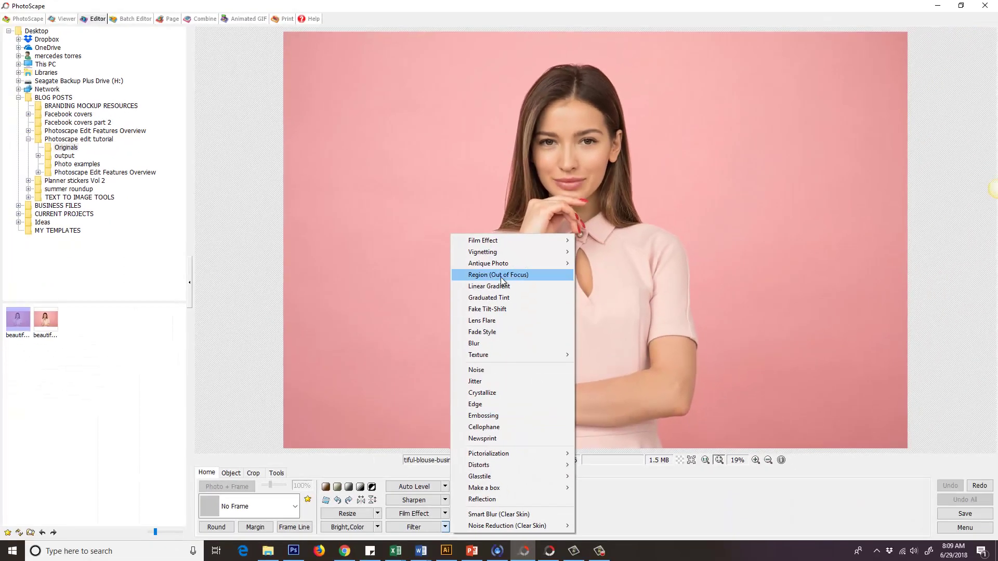
{"action": "left_click", "coordinate": [491, 403]}
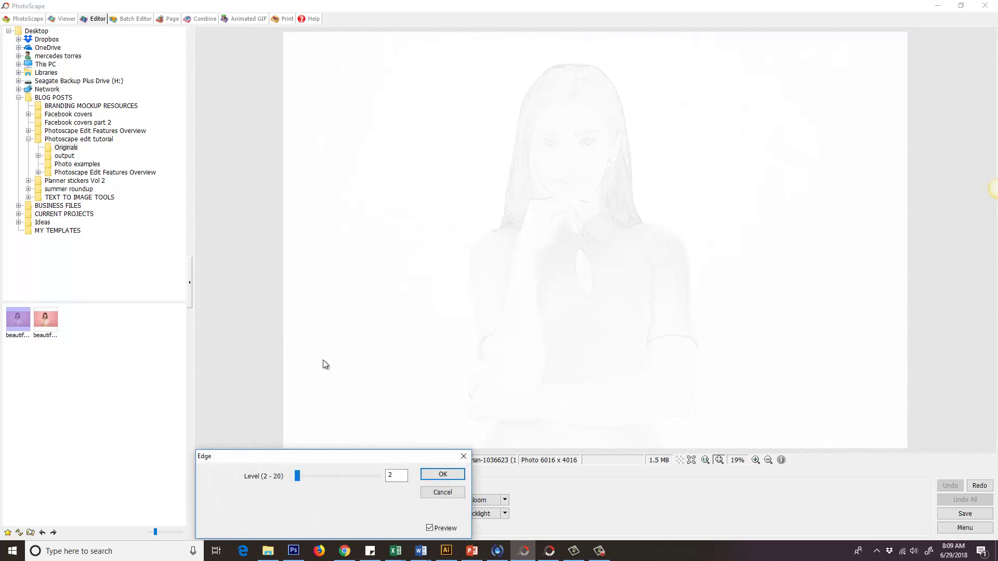
{"action": "left_click_drag", "start_coordinate": [319, 476], "coordinate": [330, 477]}
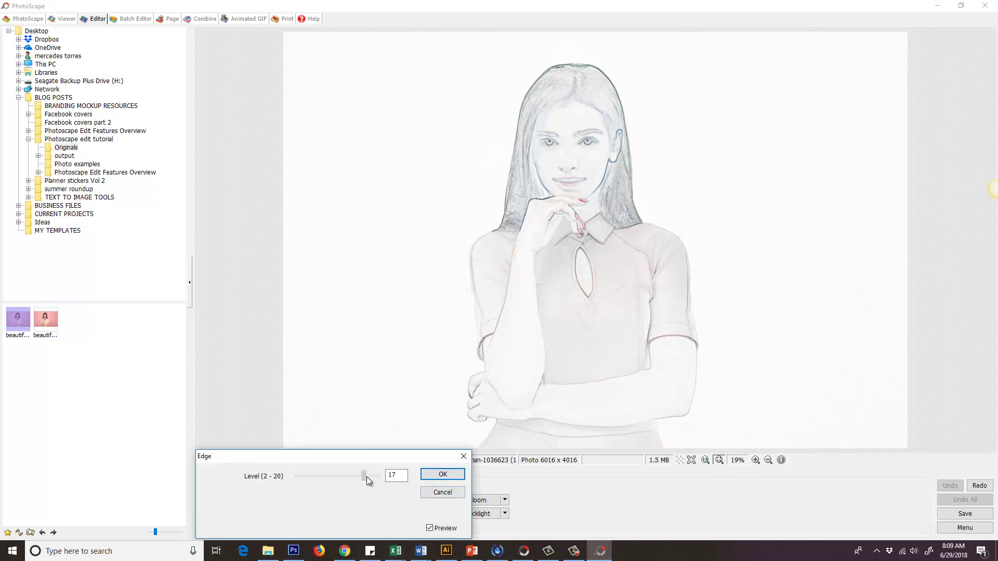
{"action": "left_click_drag", "start_coordinate": [369, 477], "coordinate": [369, 476]}
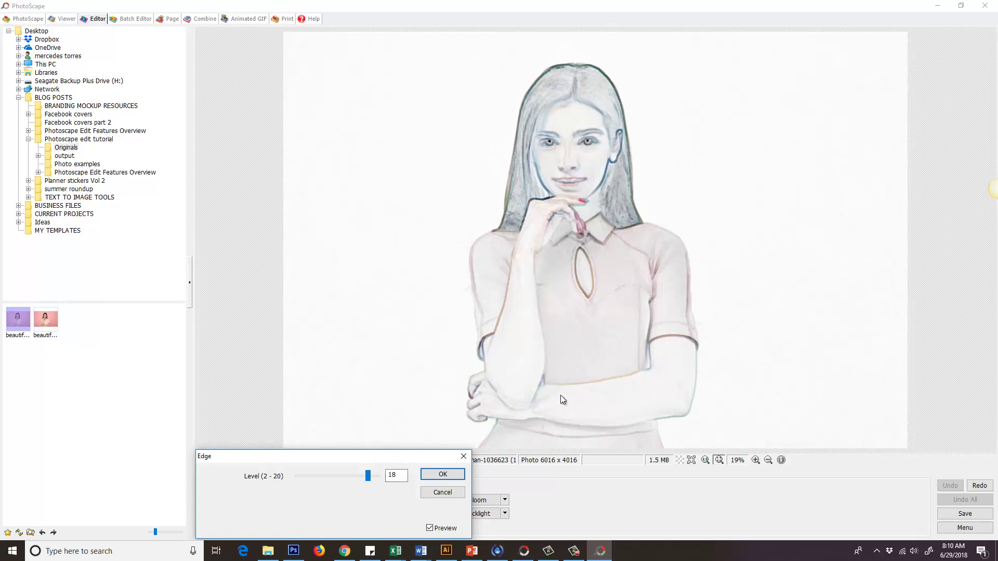
{"action": "left_click", "coordinate": [444, 493]}
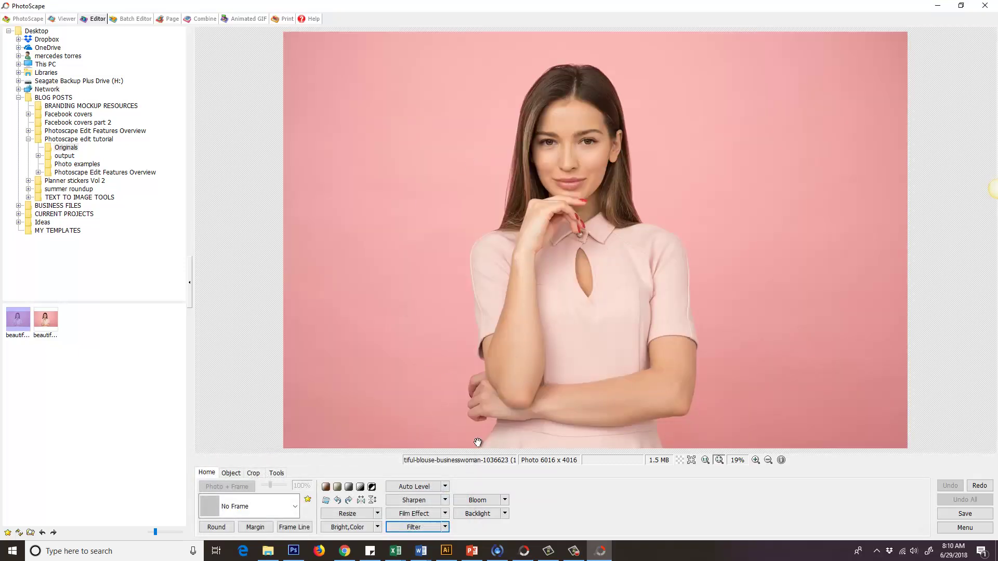
{"action": "left_click", "coordinate": [445, 528]}
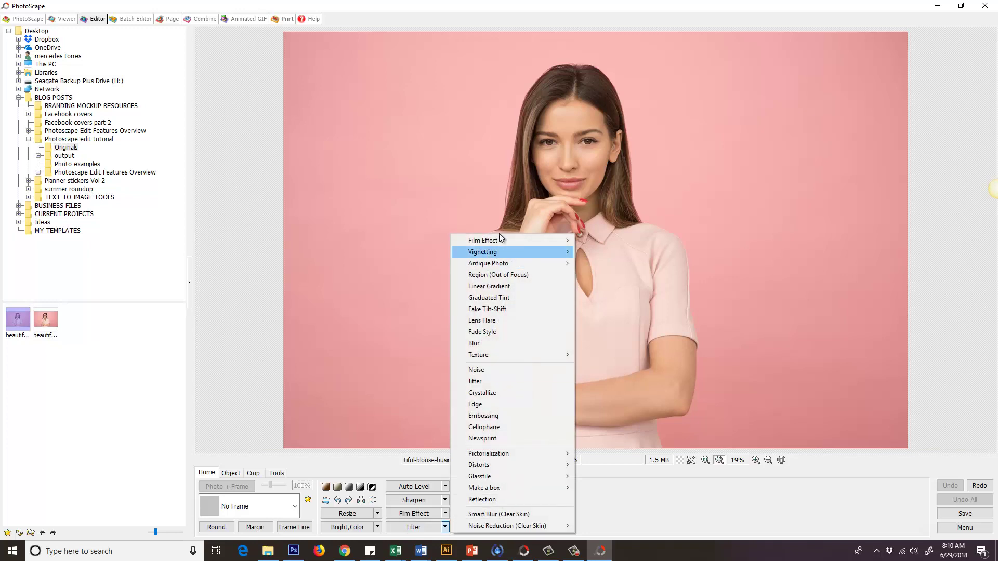
{"action": "left_click", "coordinate": [485, 428]}
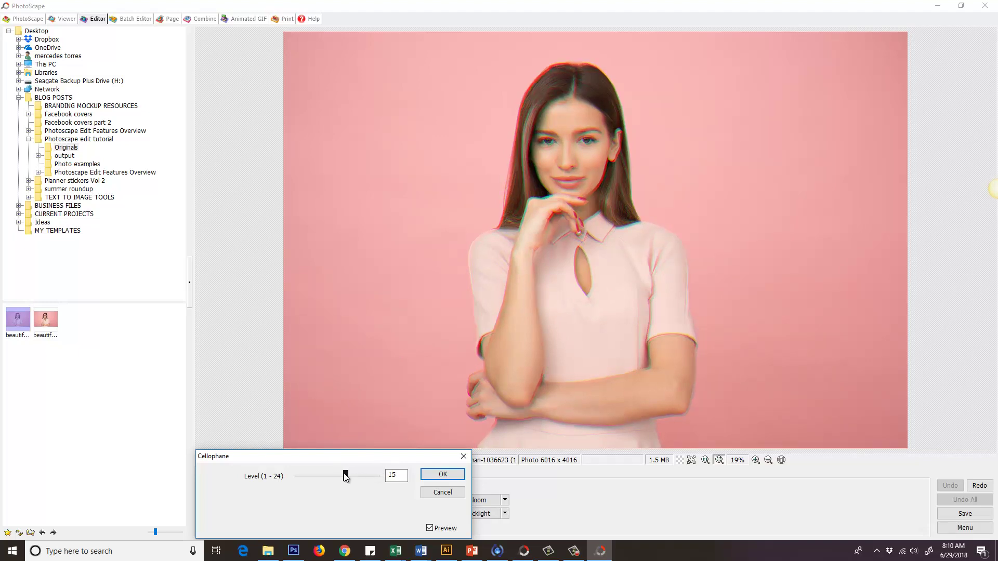
{"action": "left_click_drag", "start_coordinate": [344, 475], "coordinate": [346, 476]}
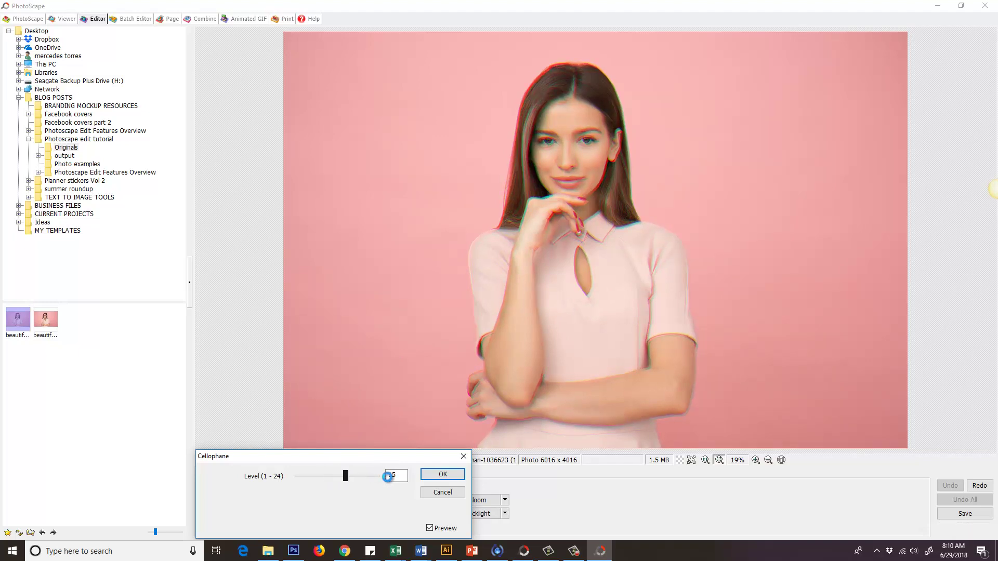
{"action": "left_click", "coordinate": [442, 492]}
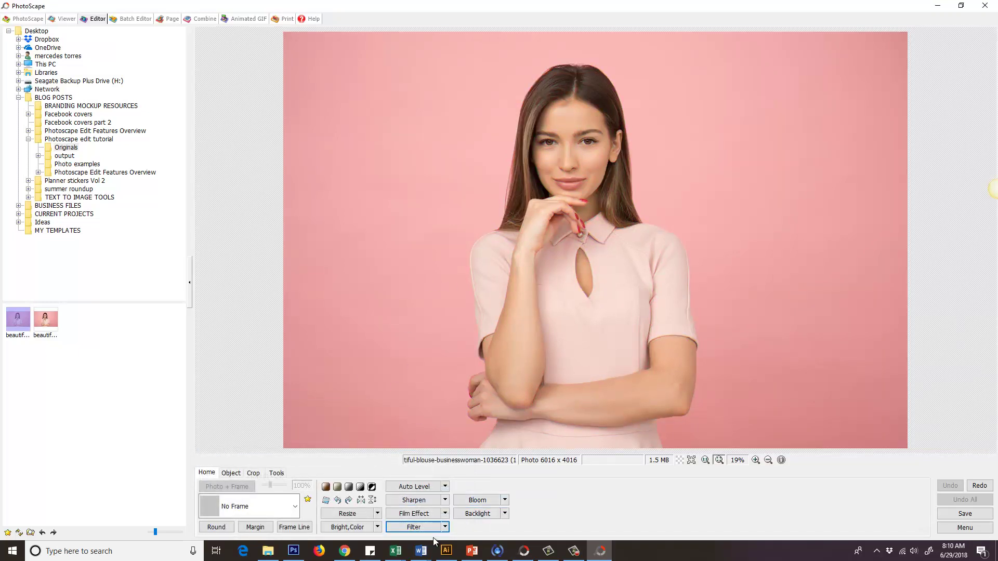
{"action": "left_click", "coordinate": [445, 528]}
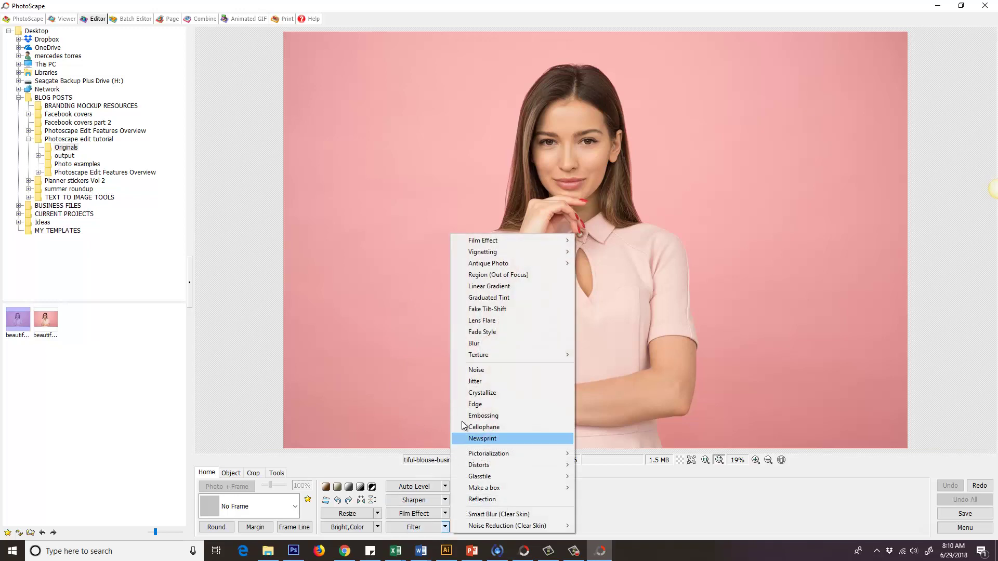
{"action": "left_click", "coordinate": [491, 441]}
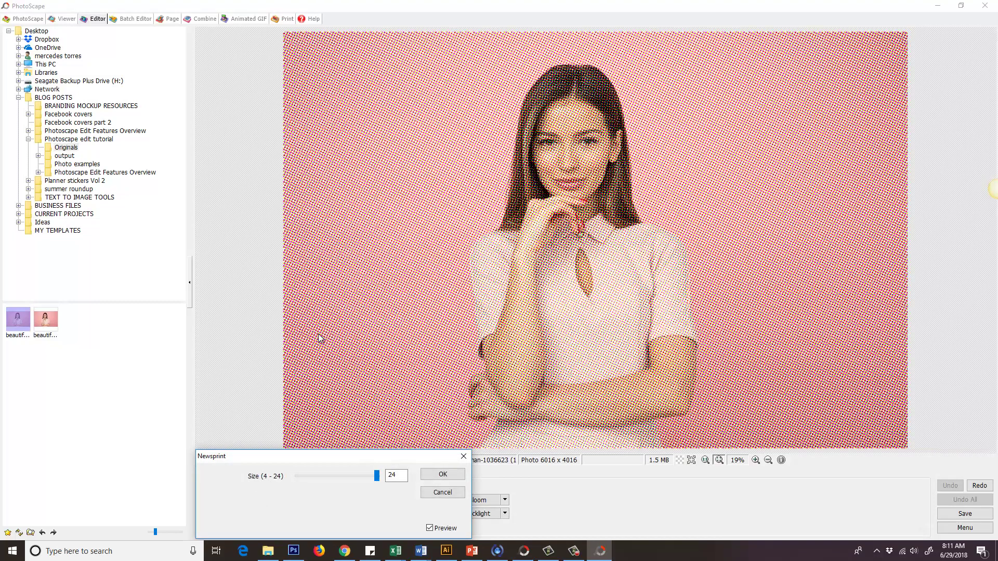
{"action": "left_click", "coordinate": [390, 371]}
{"action": "mouse_move", "coordinate": [344, 454]}
{"action": "left_mouse_down"}
{"action": "mouse_move", "coordinate": [282, 263]}
{"action": "mouse_move", "coordinate": [269, 285]}
{"action": "left_mouse_up"}
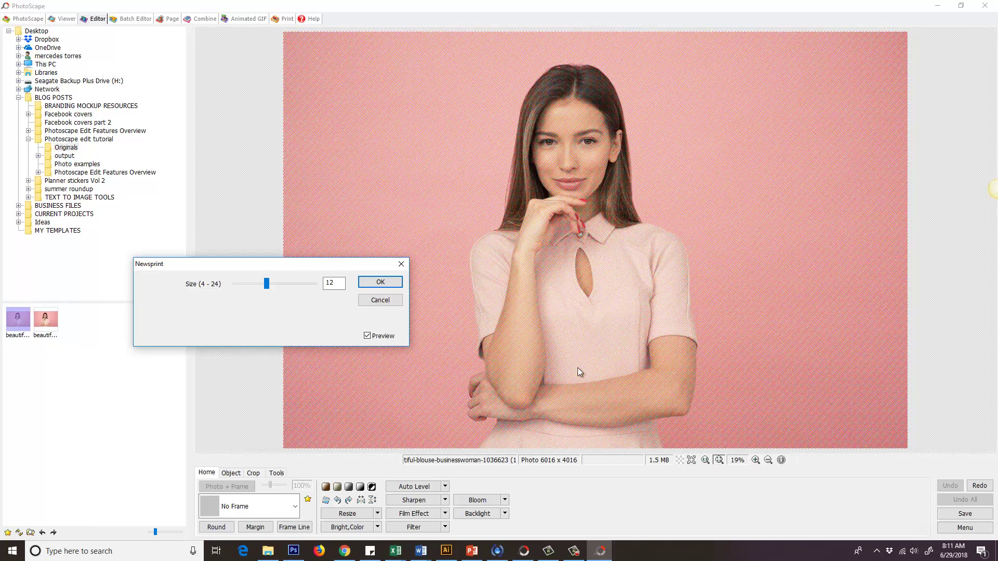
{"action": "left_click", "coordinate": [375, 299]}
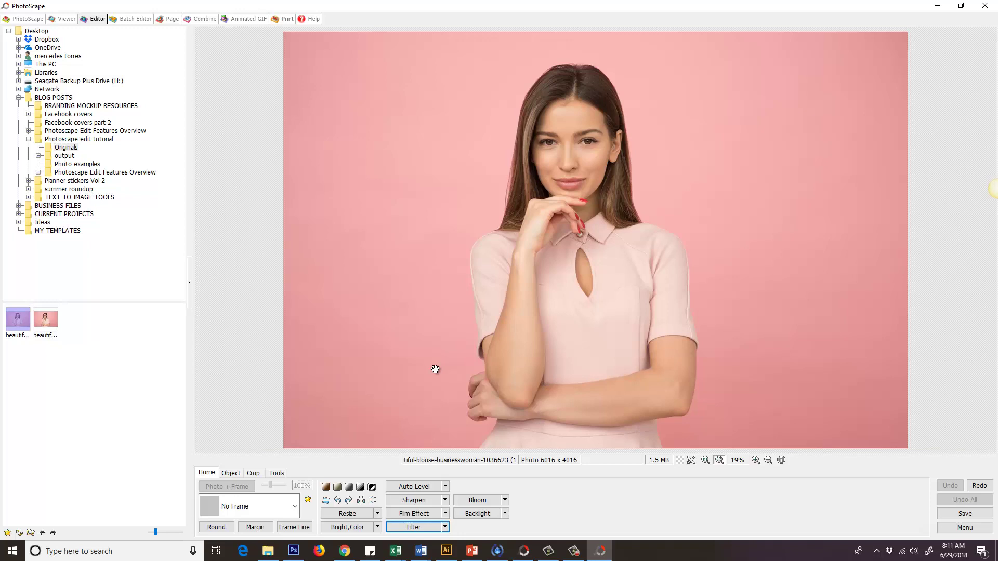
{"action": "left_click", "coordinate": [446, 527]}
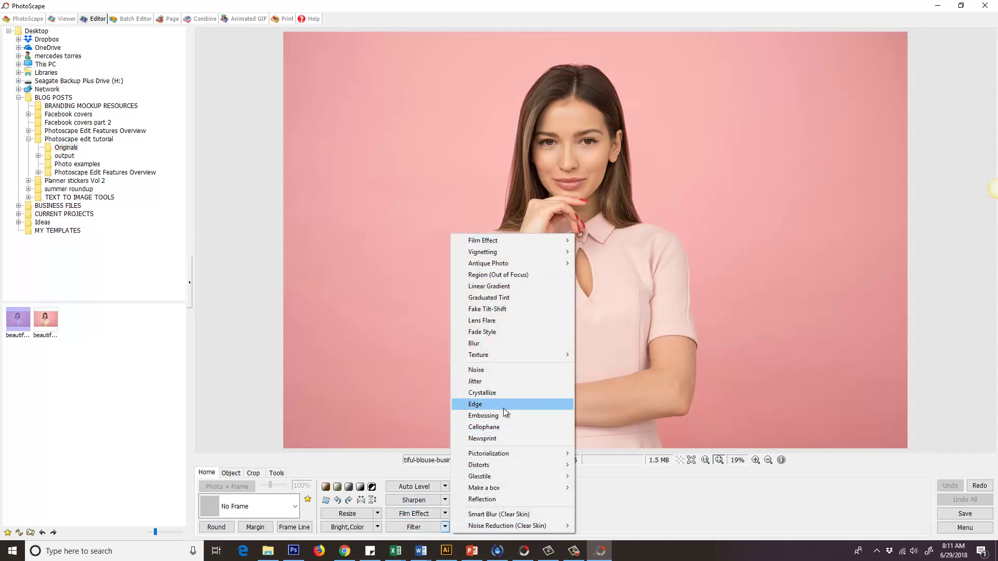
{"action": "mouse_move", "coordinate": [499, 454]}
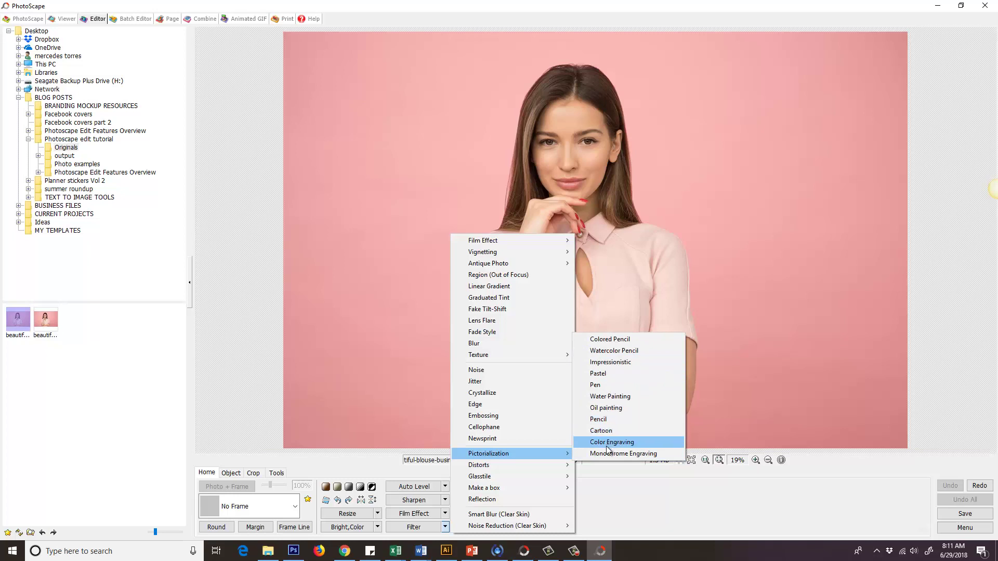
{"action": "left_click", "coordinate": [610, 339]}
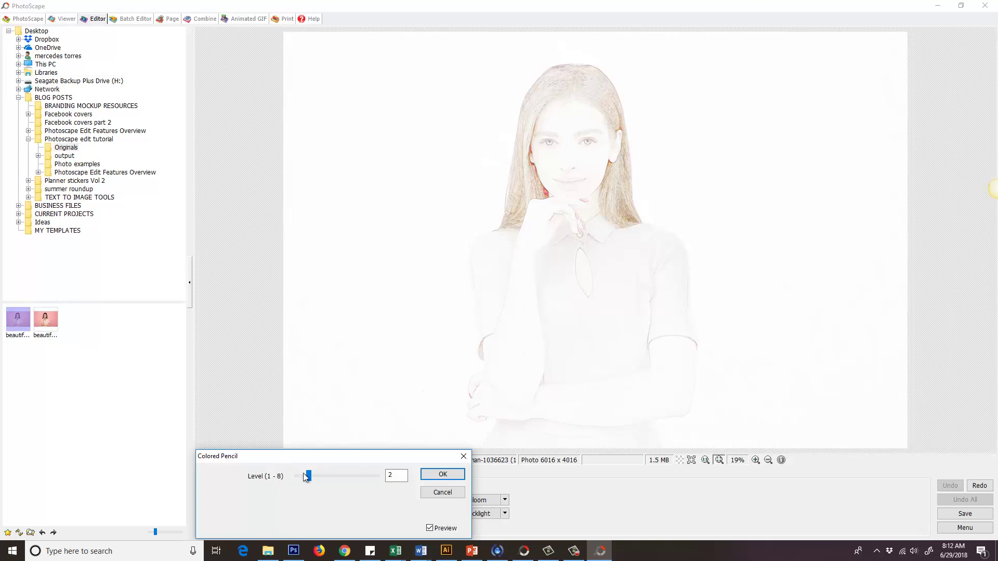
{"action": "left_click_drag", "start_coordinate": [308, 475], "coordinate": [342, 475]}
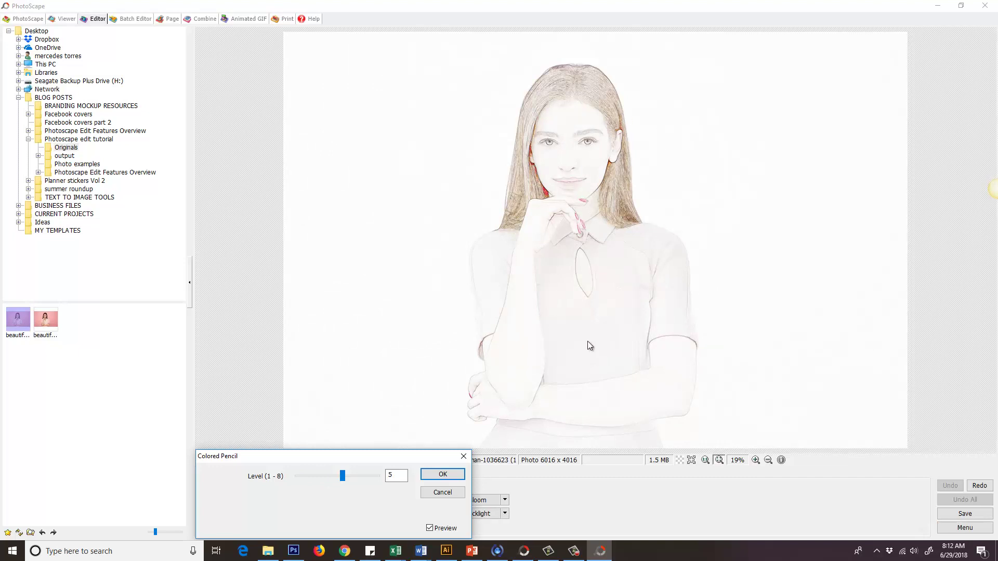
{"action": "left_click", "coordinate": [442, 493]}
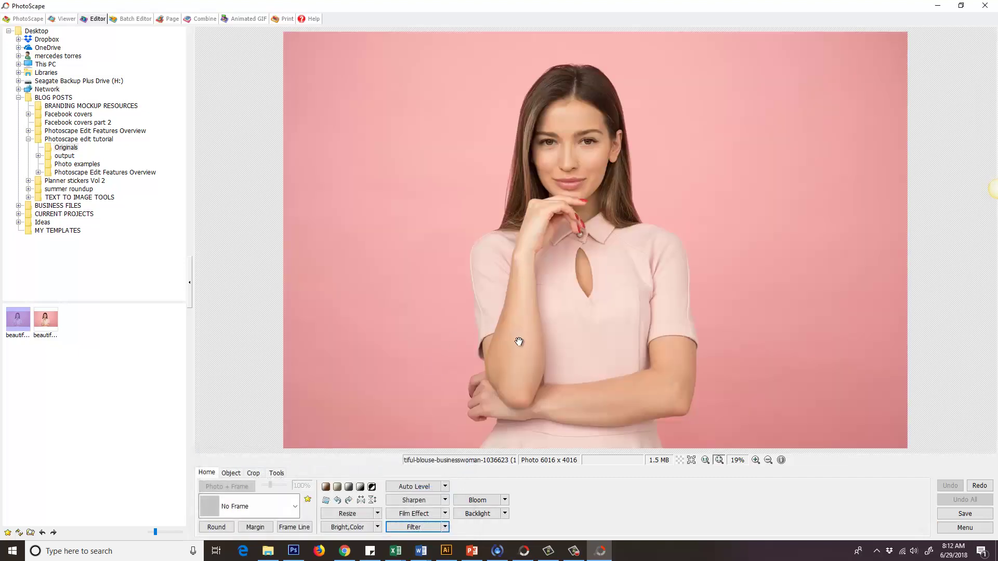
{"action": "left_click", "coordinate": [446, 528]}
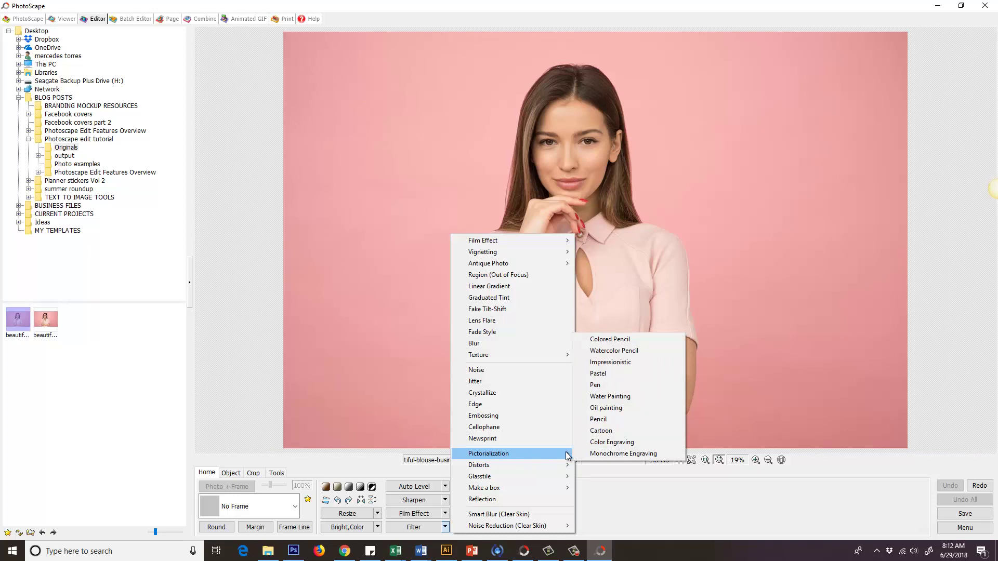
{"action": "left_click", "coordinate": [601, 432]}
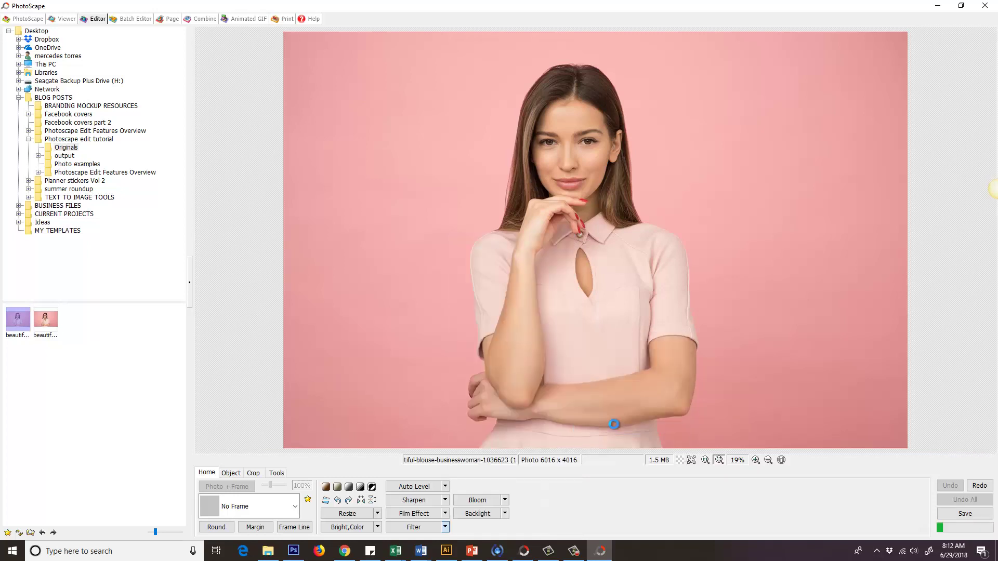
{"action": "left_click_drag", "start_coordinate": [297, 477], "coordinate": [298, 475]}
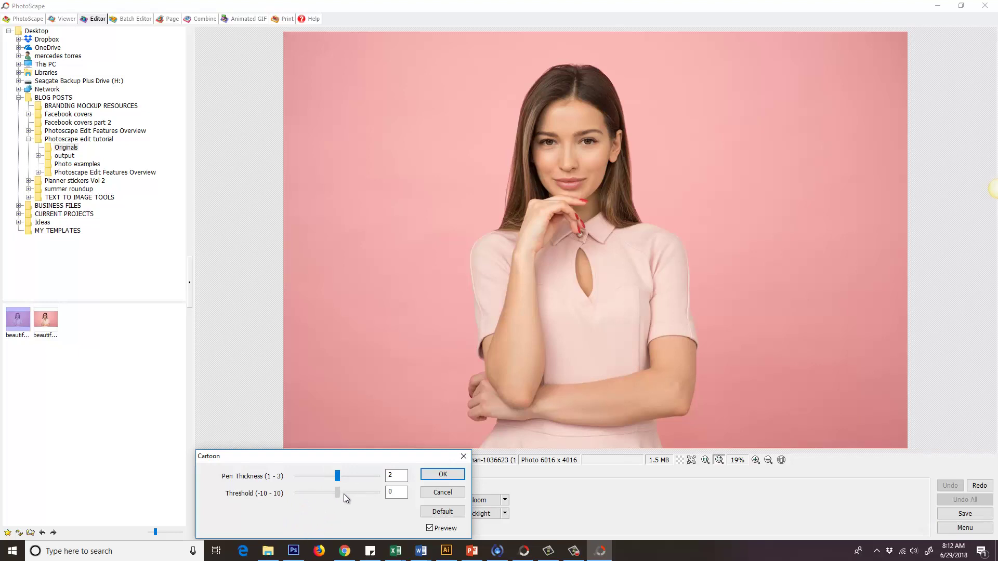
{"action": "left_click_drag", "start_coordinate": [362, 493], "coordinate": [371, 493]}
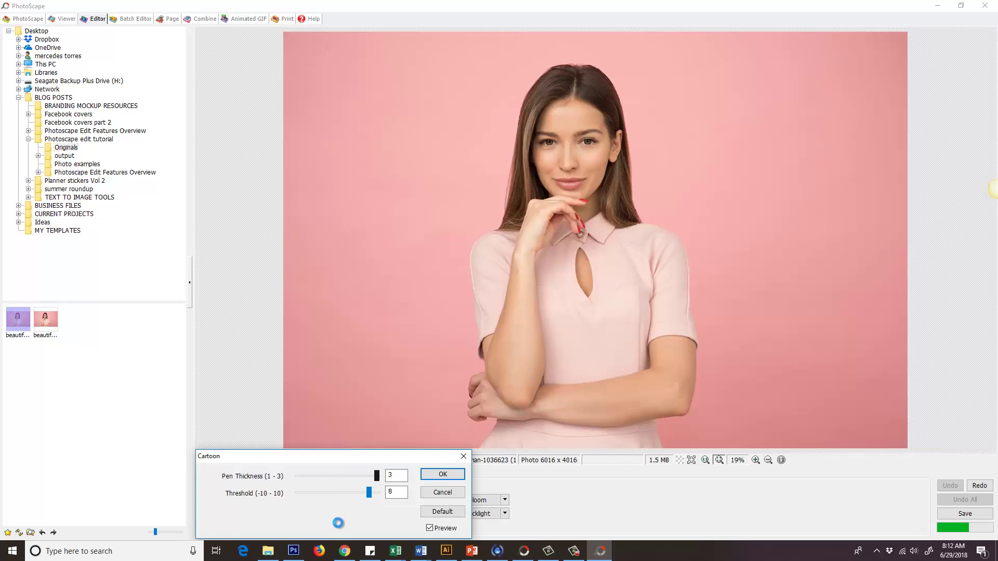
{"action": "left_click", "coordinate": [442, 493]}
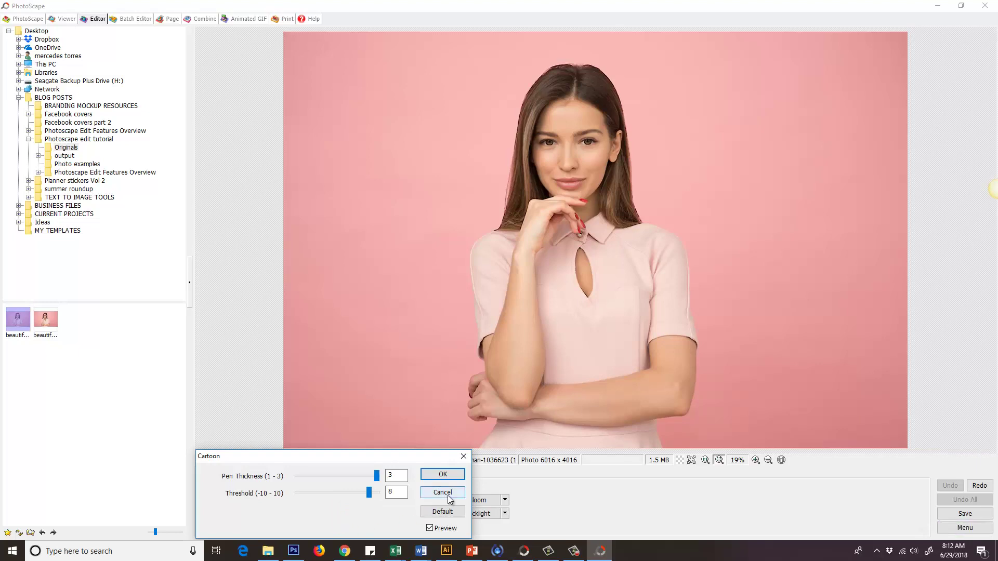
{"action": "left_click", "coordinate": [442, 493]}
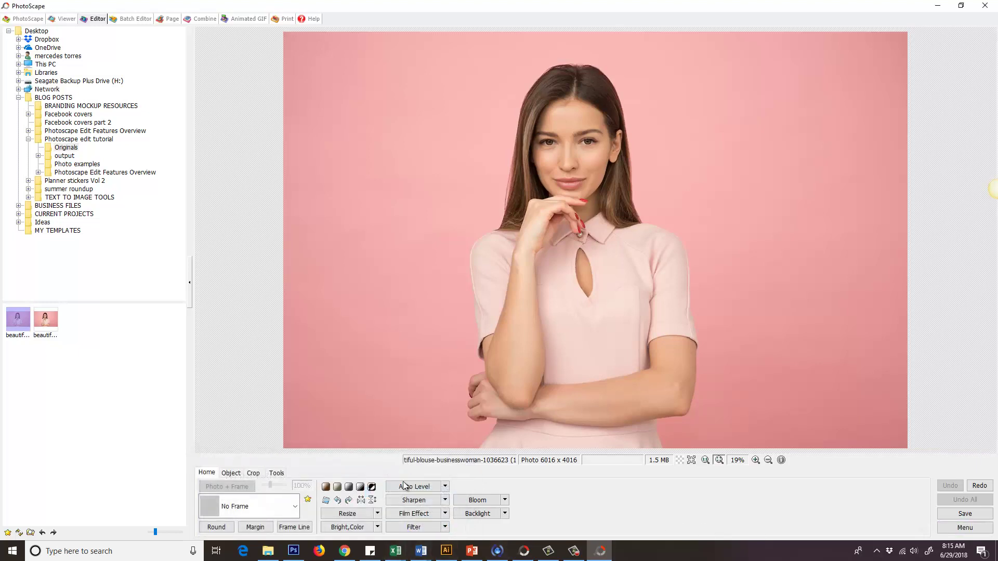
{"action": "left_click", "coordinate": [446, 528]}
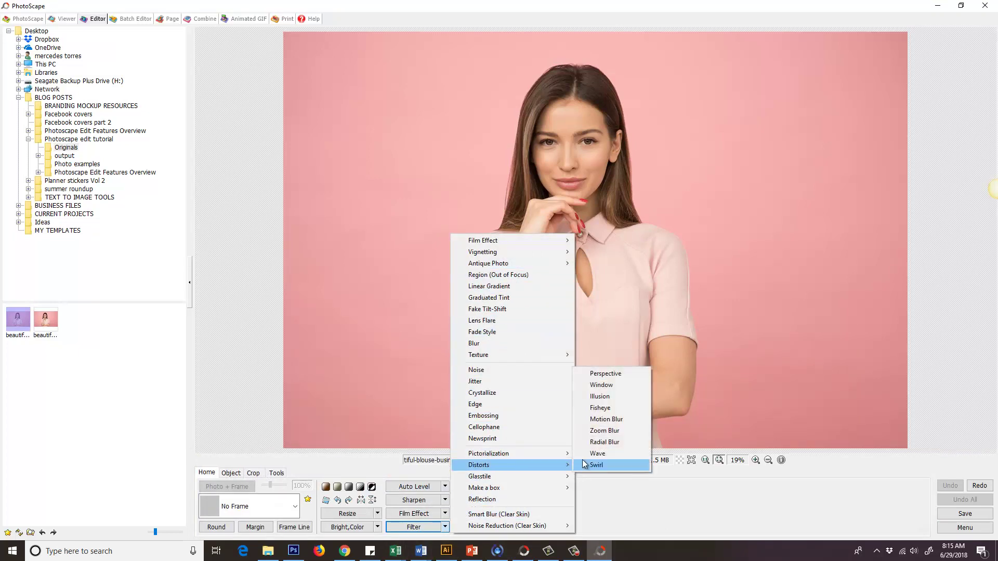
{"action": "left_click", "coordinate": [605, 374]}
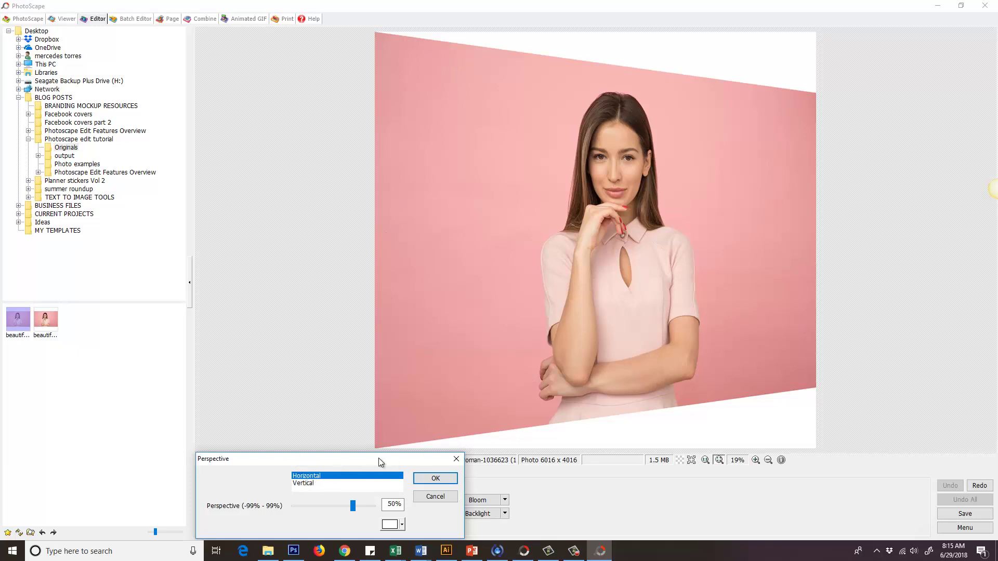
{"action": "left_click", "coordinate": [309, 486]}
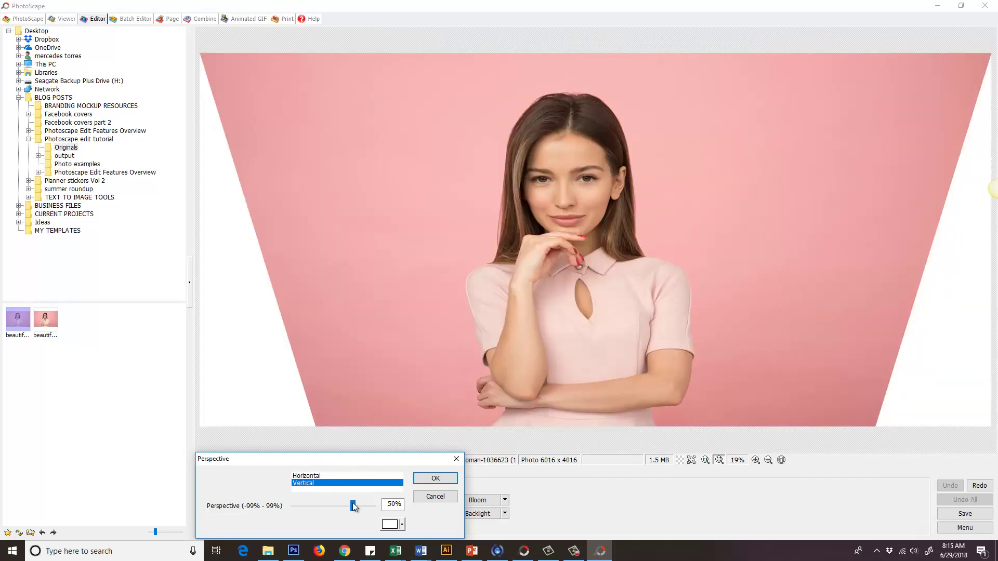
{"action": "left_click_drag", "start_coordinate": [353, 507], "coordinate": [310, 508]}
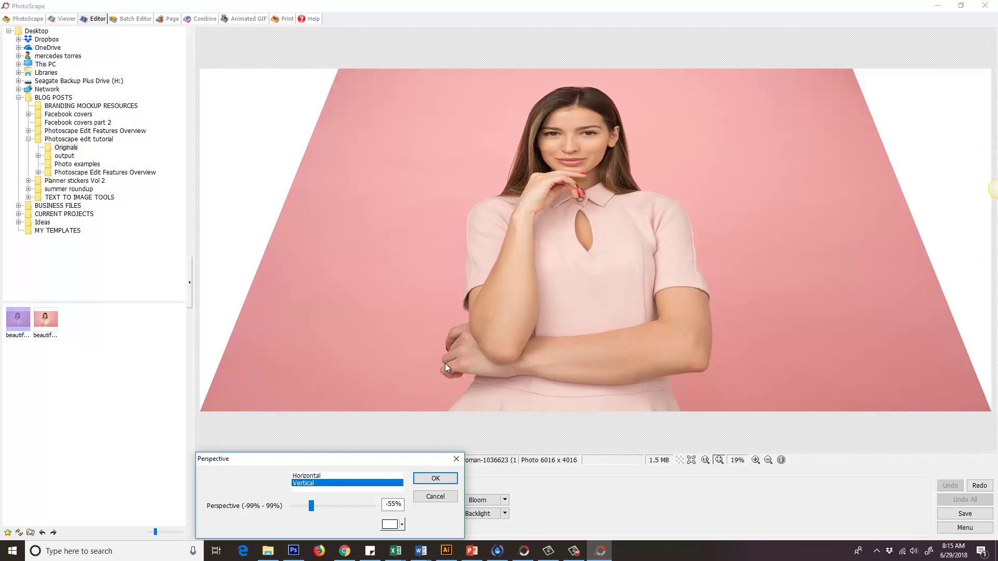
{"action": "left_click", "coordinate": [402, 525]}
{"action": "left_click", "coordinate": [392, 458]}
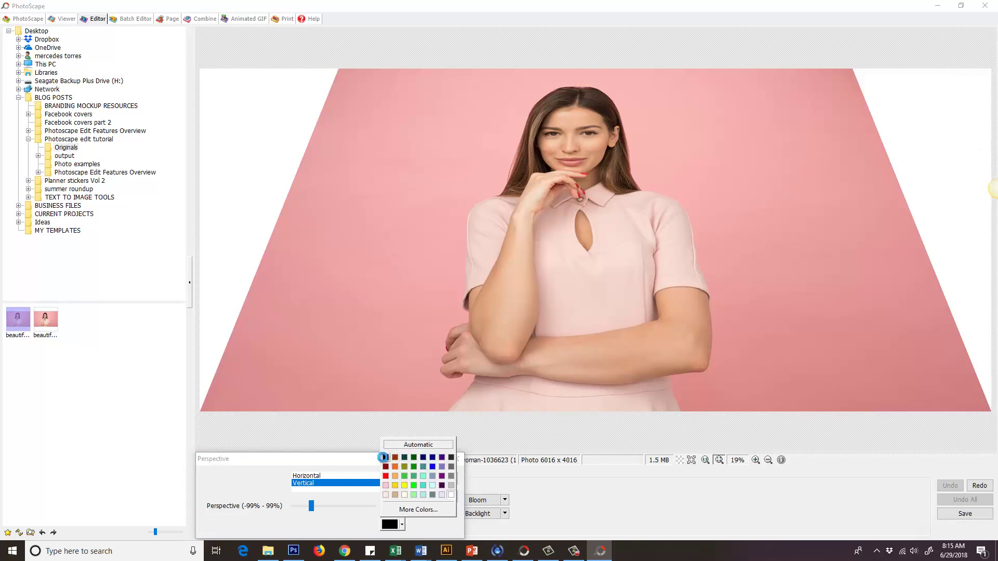
{"action": "left_click", "coordinate": [392, 458]}
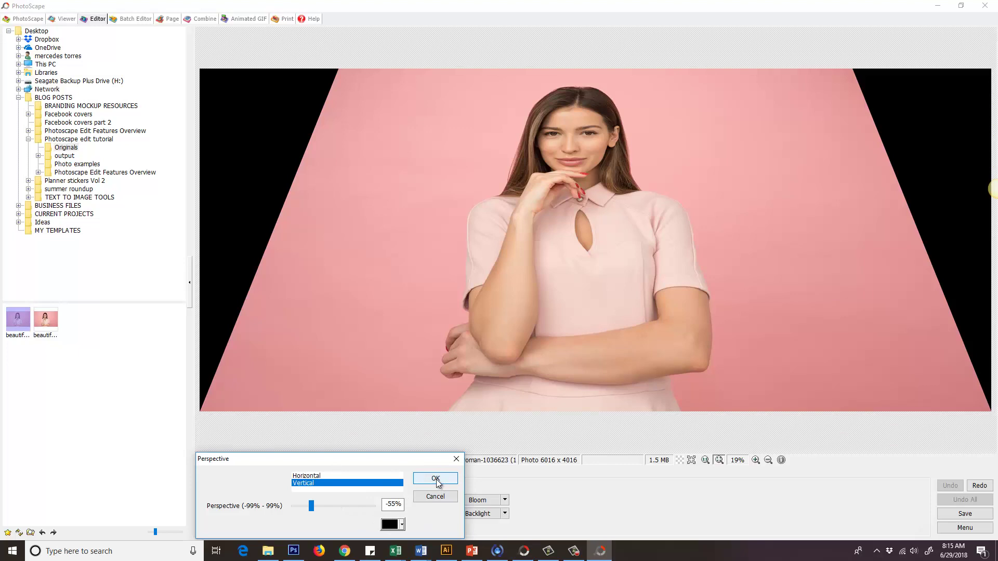
{"action": "left_click", "coordinate": [435, 497]}
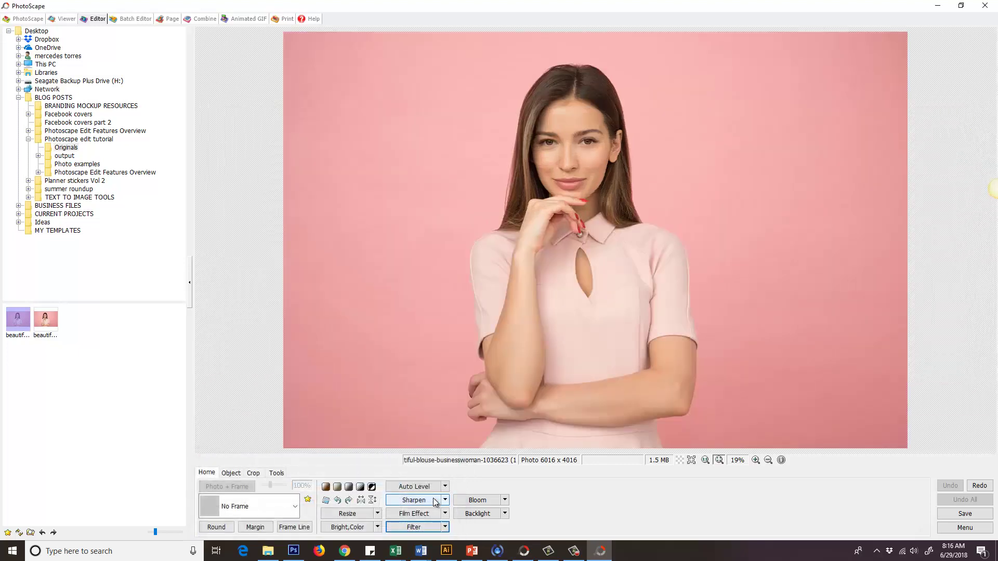
- Open the Window distortion filter and set the grid style to Type 1
{"action": "left_click", "coordinate": [447, 530]}
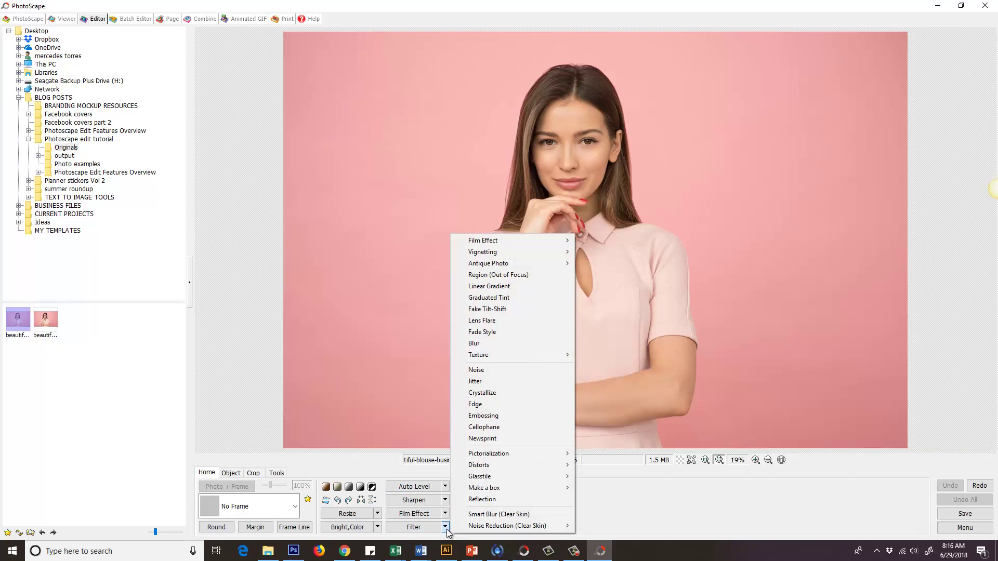
{"action": "mouse_move", "coordinate": [514, 466]}
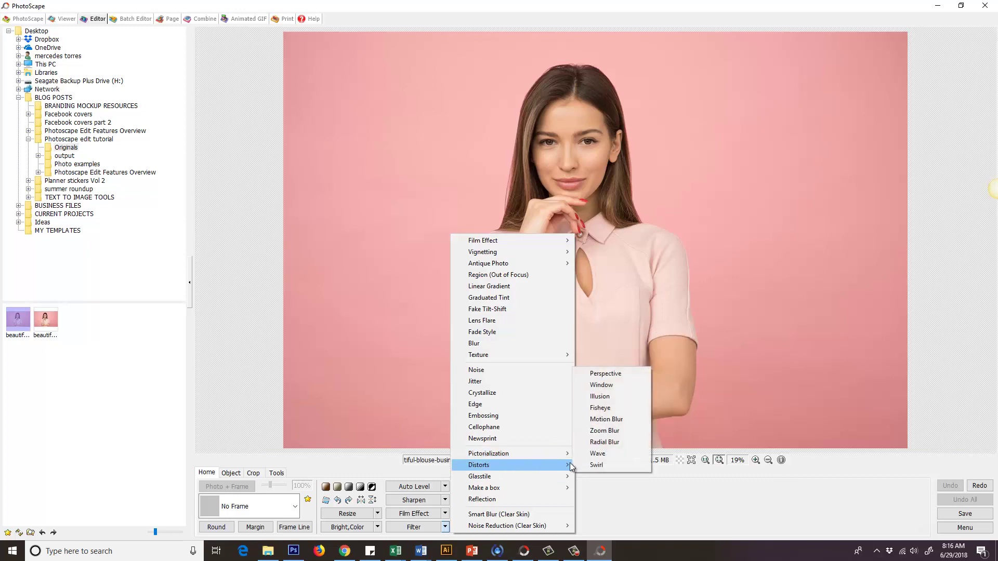
{"action": "left_click", "coordinate": [604, 385]}
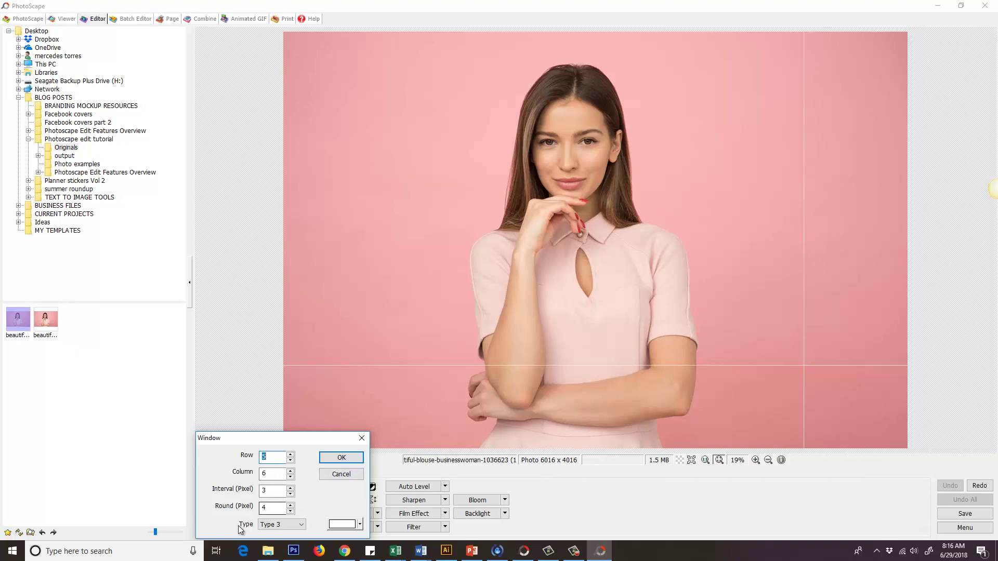
{"action": "left_click", "coordinate": [277, 525]}
{"action": "left_click", "coordinate": [273, 534]}
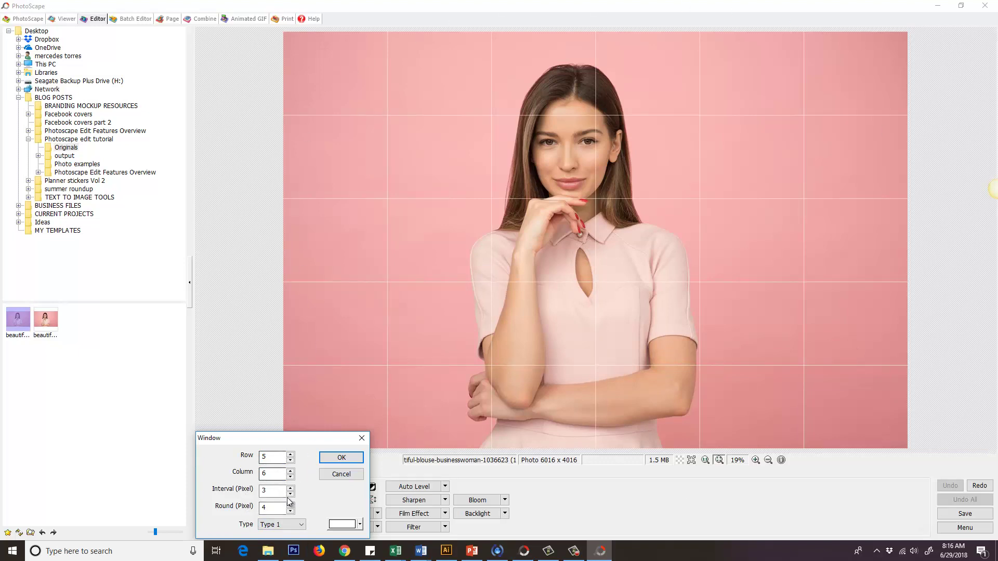
- Make the grid 5 rows by 6 columns with 11-pixel white gaps and apply it
{"action": "left_click", "coordinate": [290, 455]}
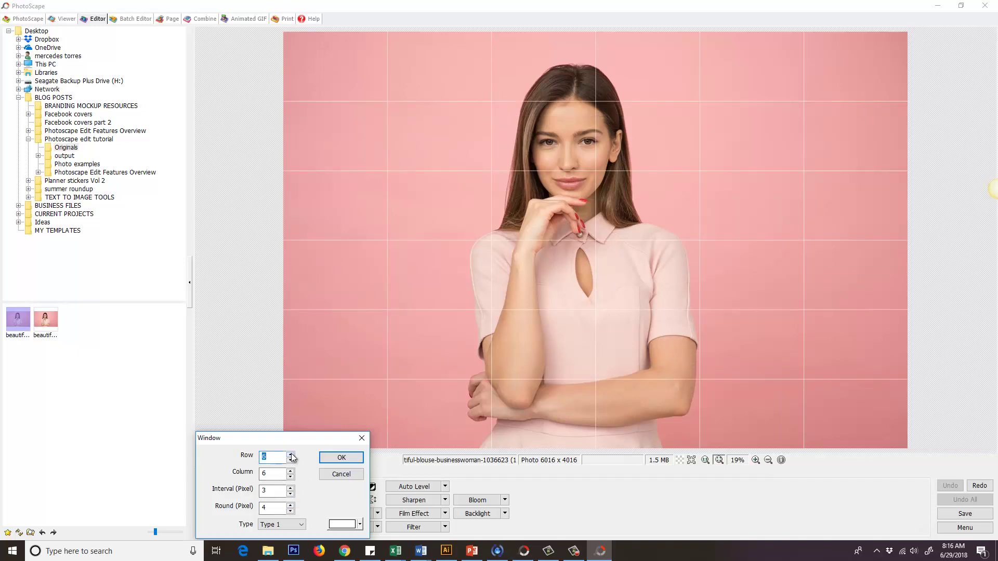
{"action": "left_click", "coordinate": [292, 455]}
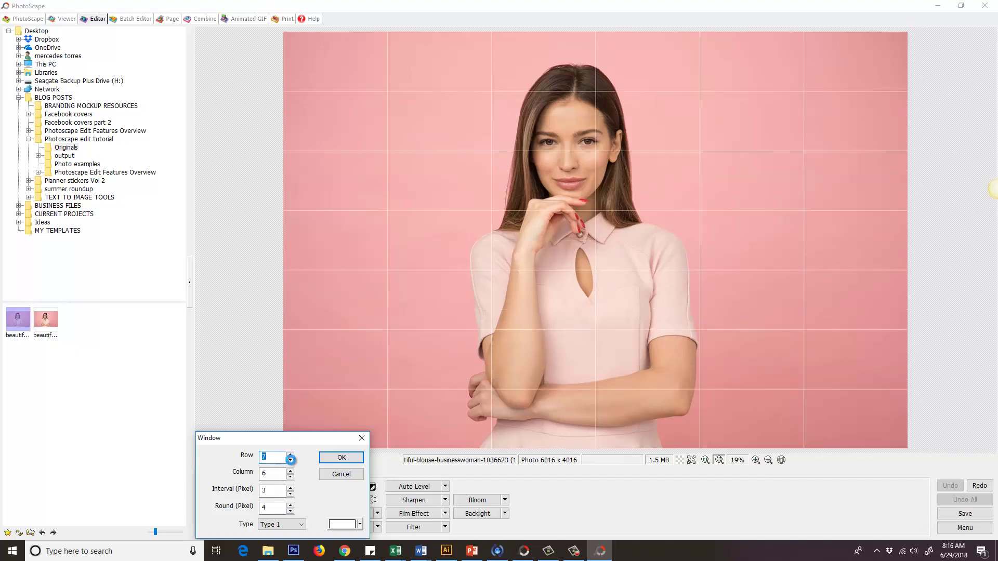
{"action": "left_click", "coordinate": [291, 459]}
{"action": "left_click", "coordinate": [290, 460]}
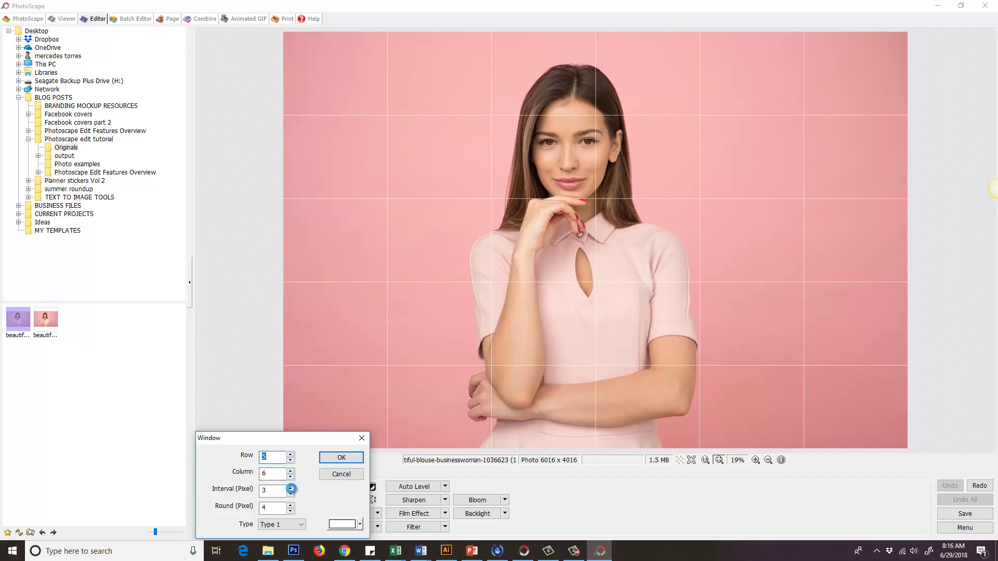
{"action": "left_click", "coordinate": [291, 487]}
{"action": "left_click", "coordinate": [290, 487]}
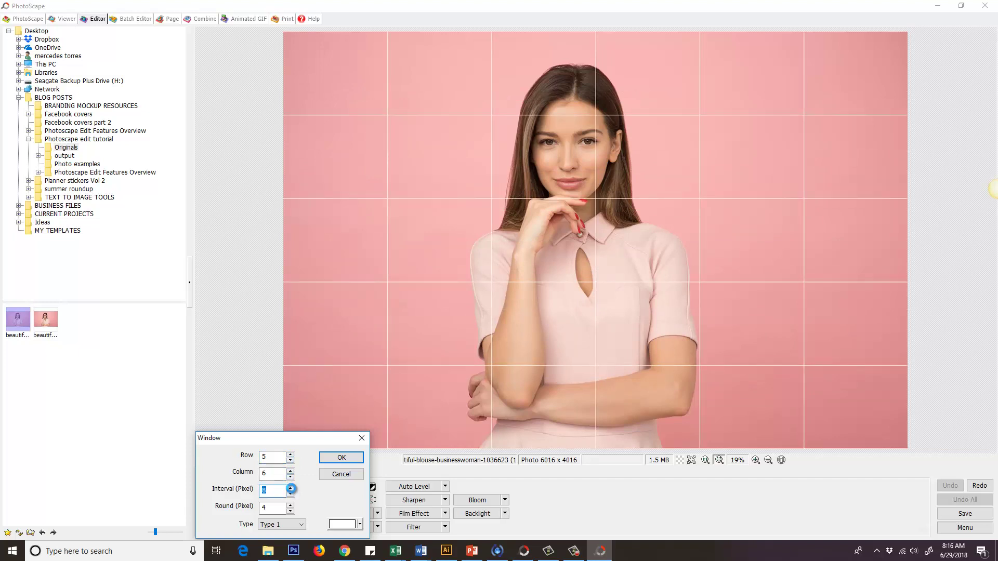
{"action": "left_click", "coordinate": [291, 487]}
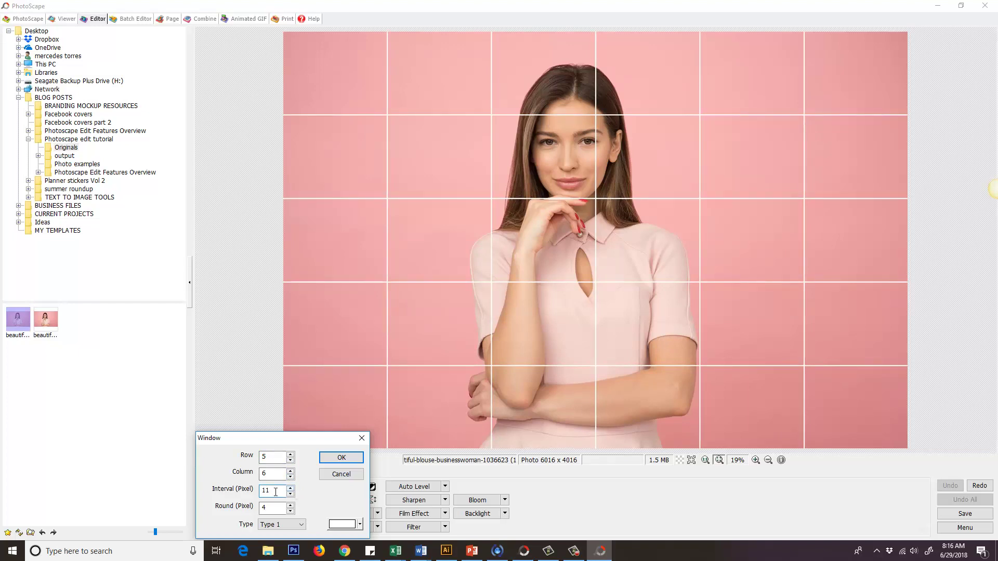
{"action": "left_click", "coordinate": [341, 458]}
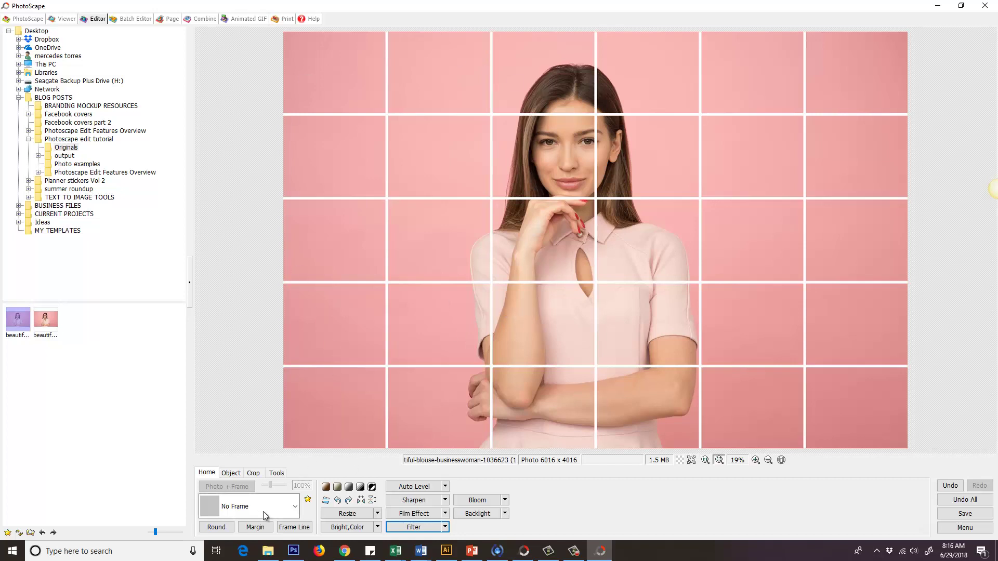
{"action": "left_click", "coordinate": [445, 526]}
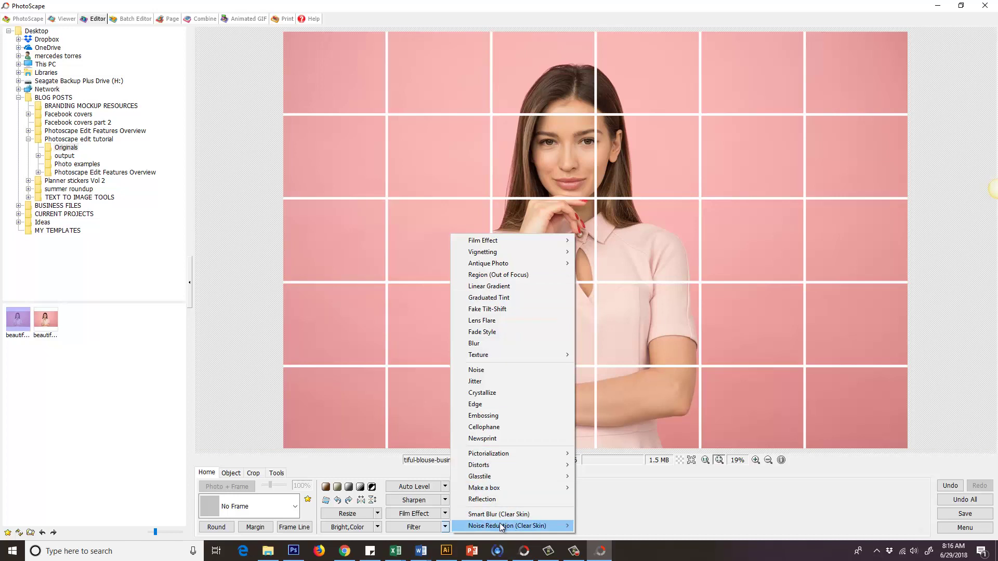
{"action": "mouse_move", "coordinate": [499, 465]}
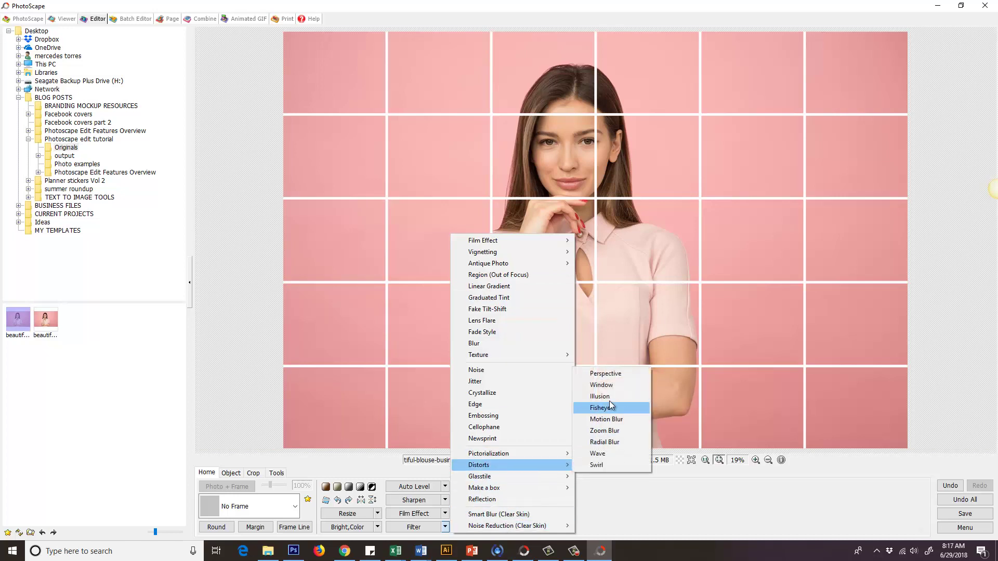
{"action": "left_click", "coordinate": [612, 386]}
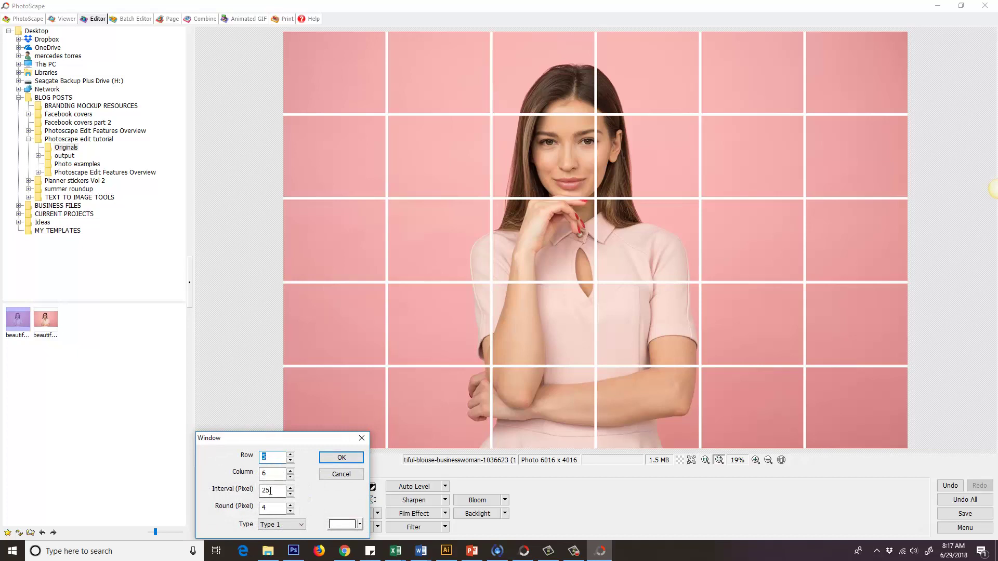
{"action": "left_click", "coordinate": [291, 504]}
{"action": "left_click", "coordinate": [290, 505]}
{"action": "left_click", "coordinate": [291, 504]}
{"action": "type", "text": "55"}
{"action": "left_click", "coordinate": [289, 504]}
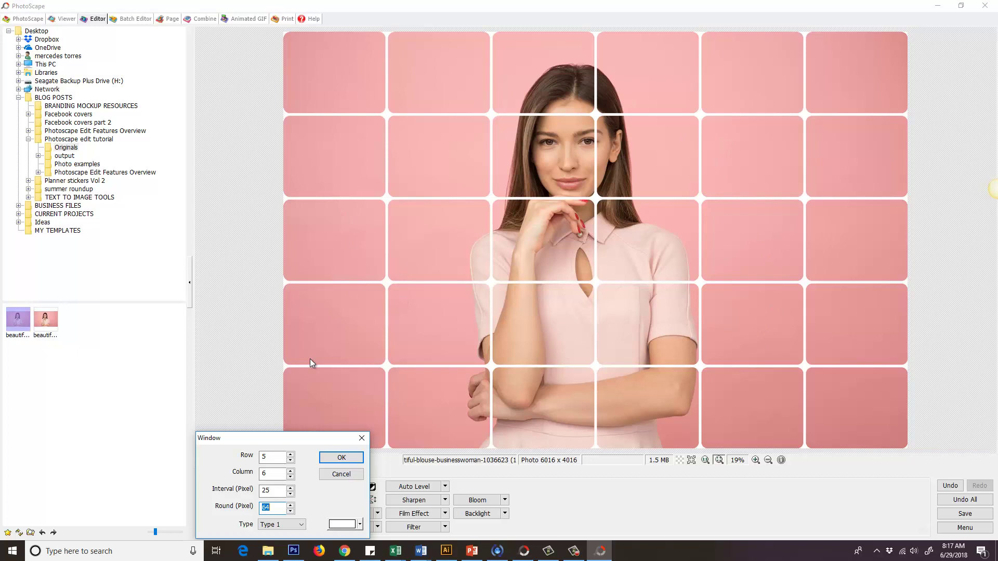
{"action": "left_click", "coordinate": [341, 457]}
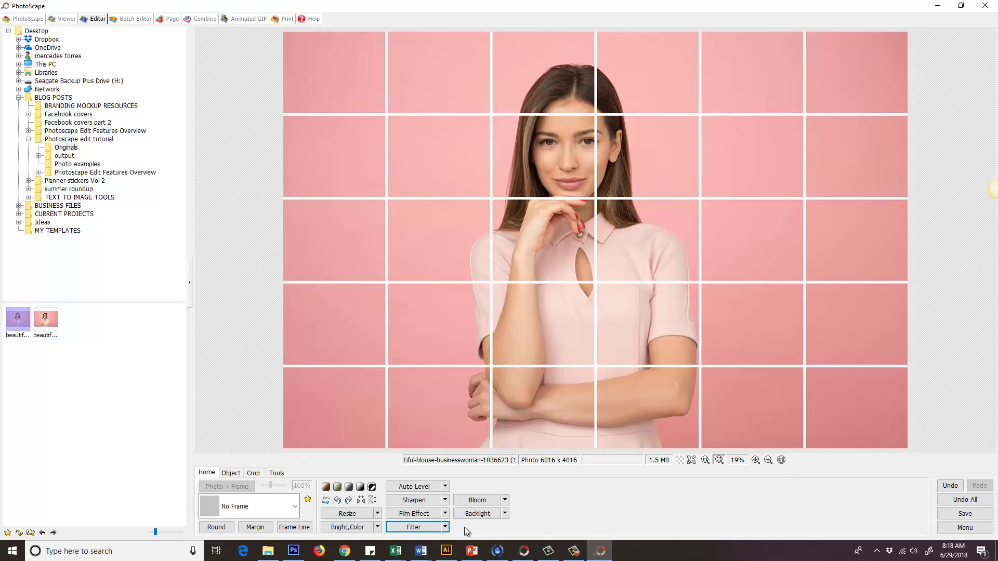
- Resize the portrait to 1000 × 668 pixels, undoing a mistaken 100-pixel resize first
{"action": "left_click", "coordinate": [446, 528]}
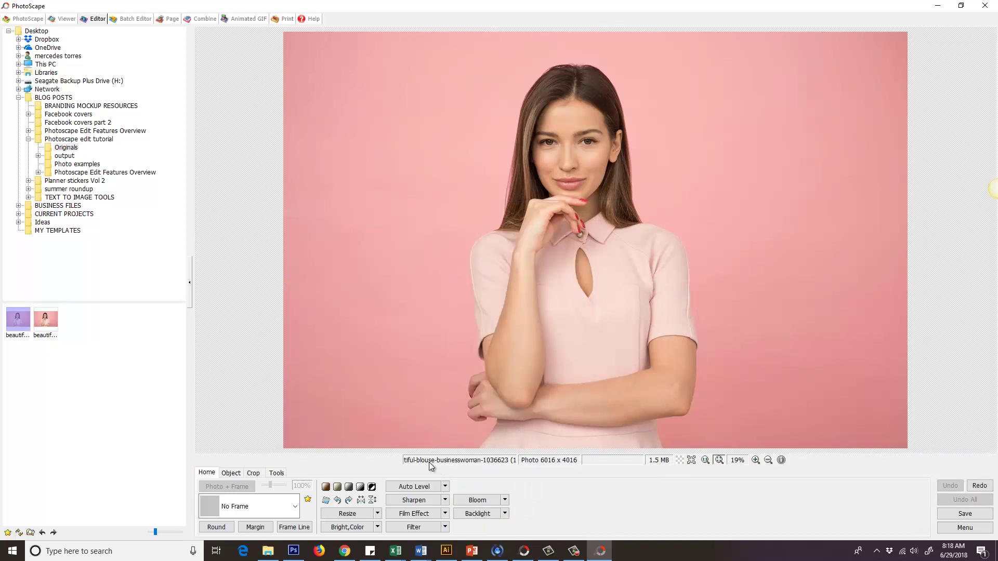
{"action": "left_click", "coordinate": [347, 514]}
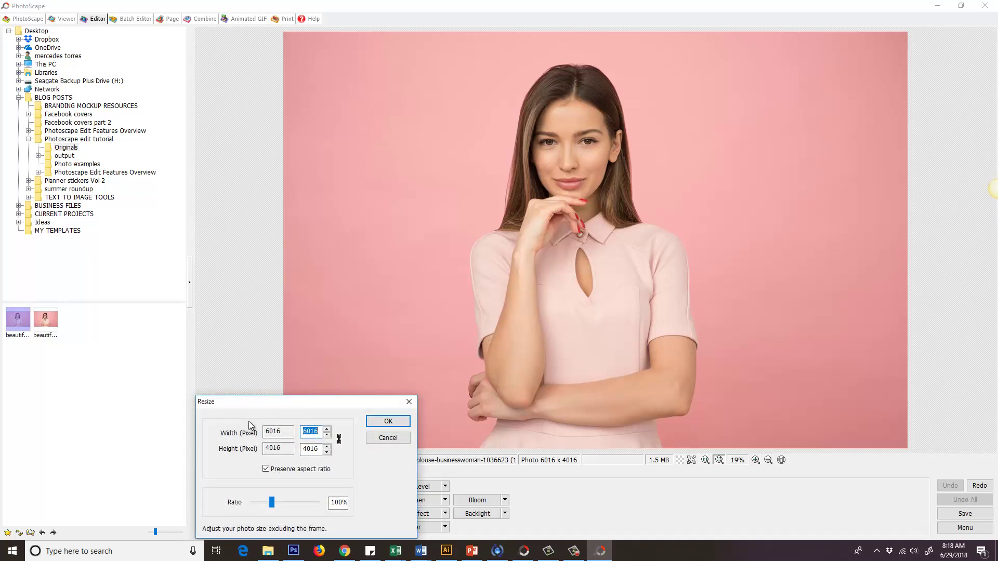
{"action": "type", "text": "100"}
{"action": "left_click", "coordinate": [387, 421]}
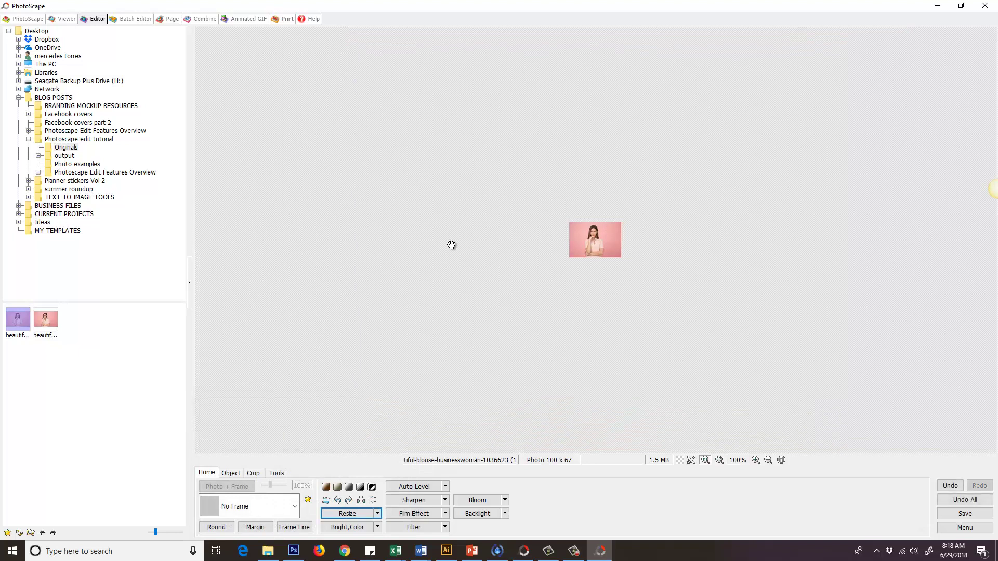
{"action": "key", "text": "ctrl+z"}
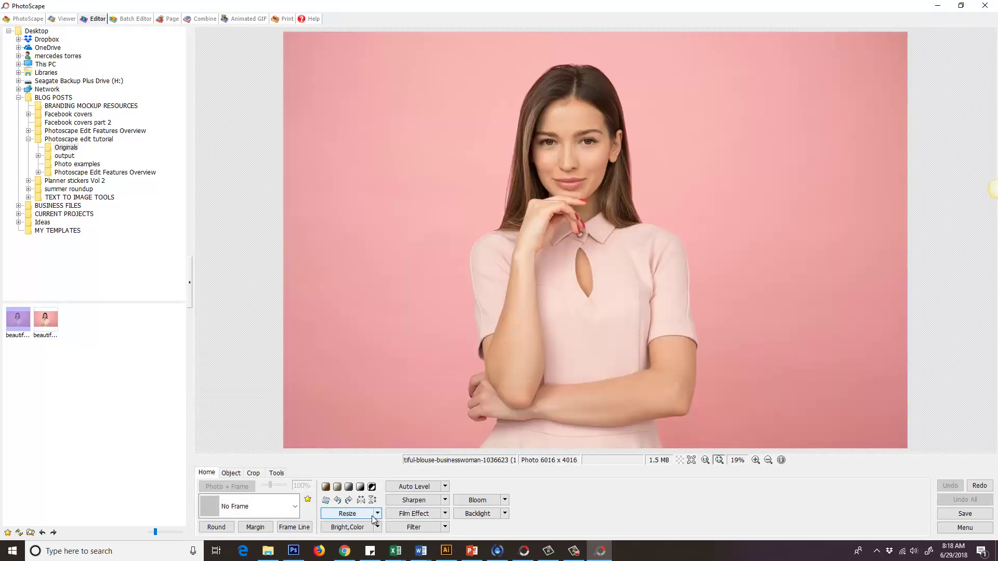
{"action": "left_click", "coordinate": [359, 514]}
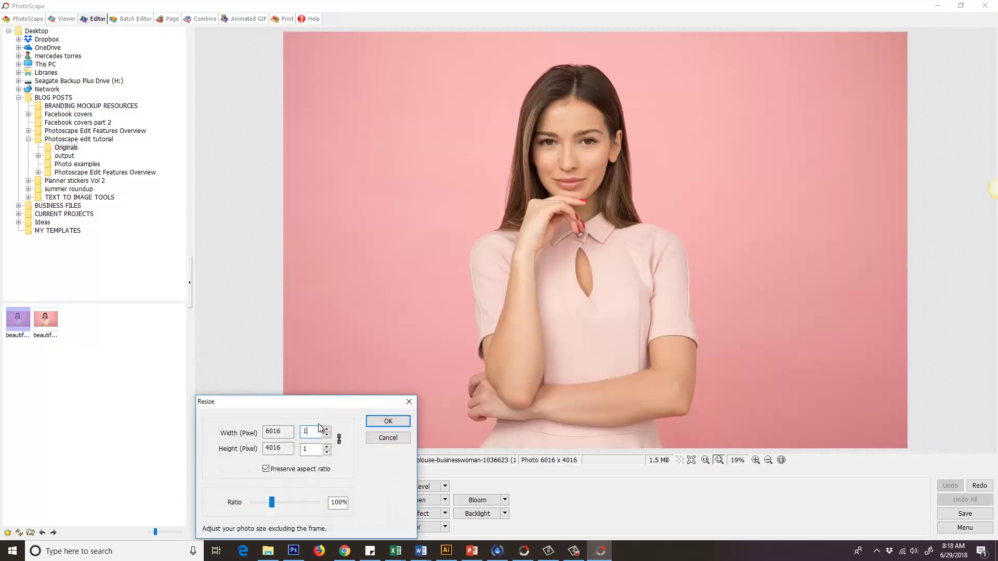
{"action": "type", "text": "1000"}
{"action": "left_click", "coordinate": [387, 421]}
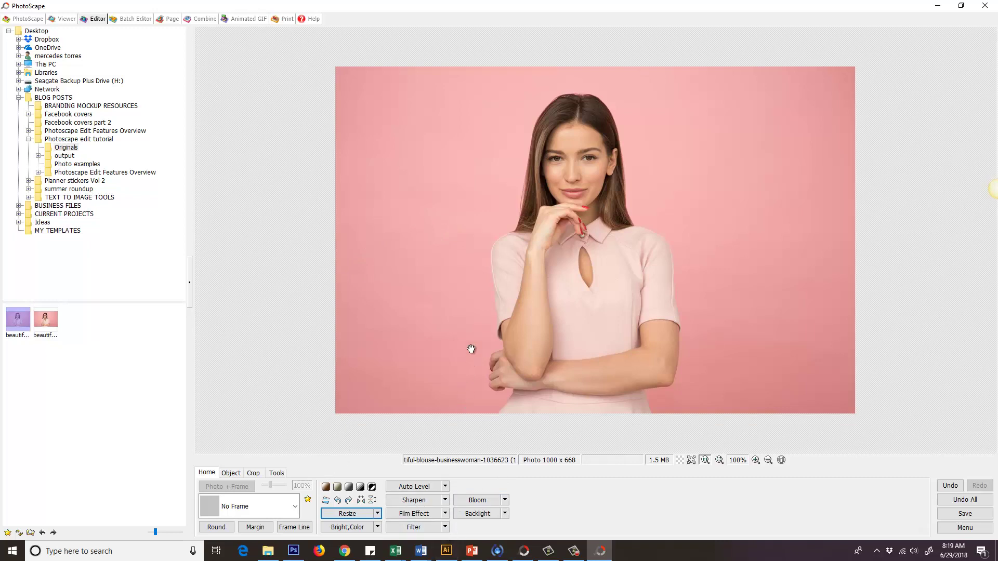
{"action": "left_click", "coordinate": [444, 527]}
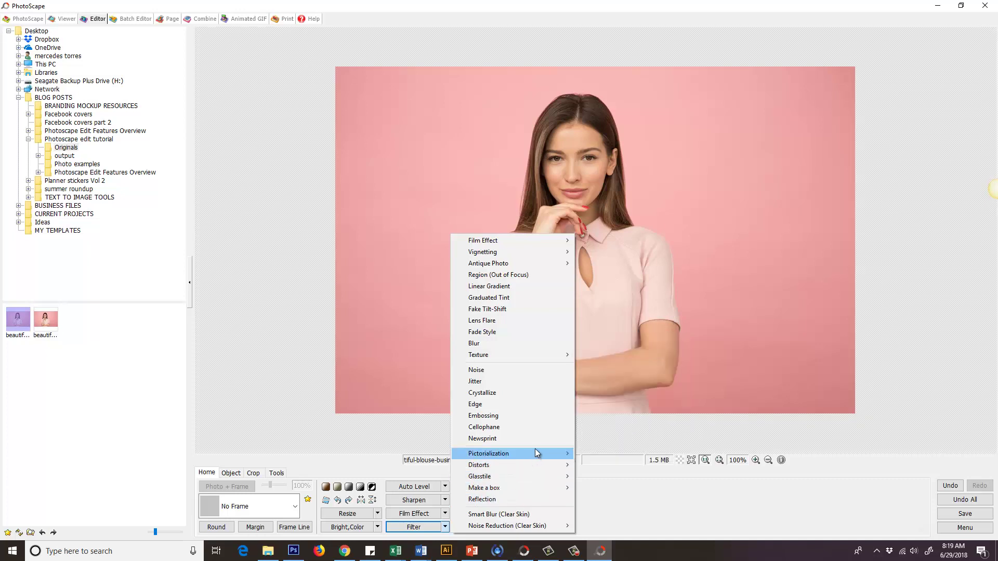
{"action": "mouse_move", "coordinate": [511, 453]}
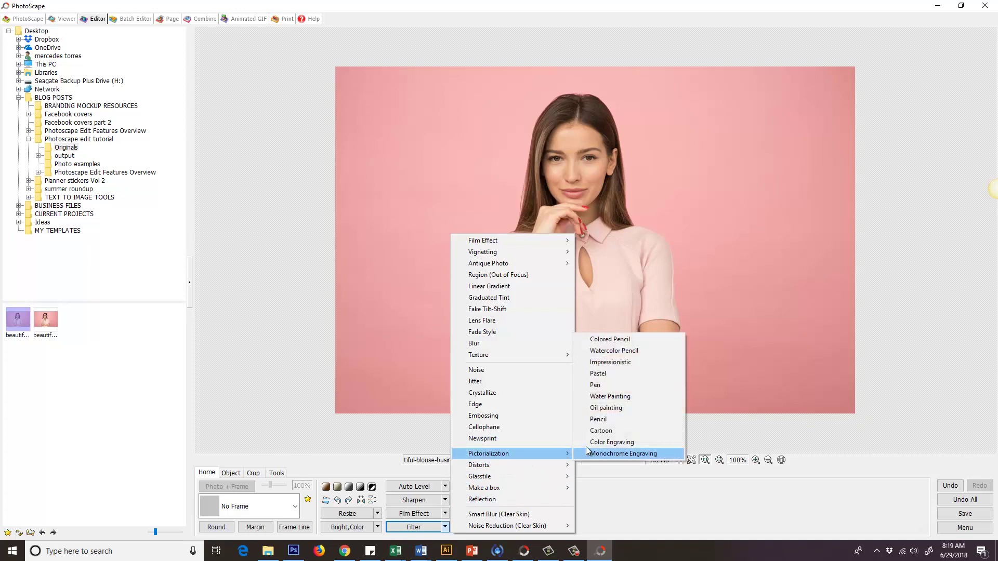
{"action": "left_click", "coordinate": [600, 431]}
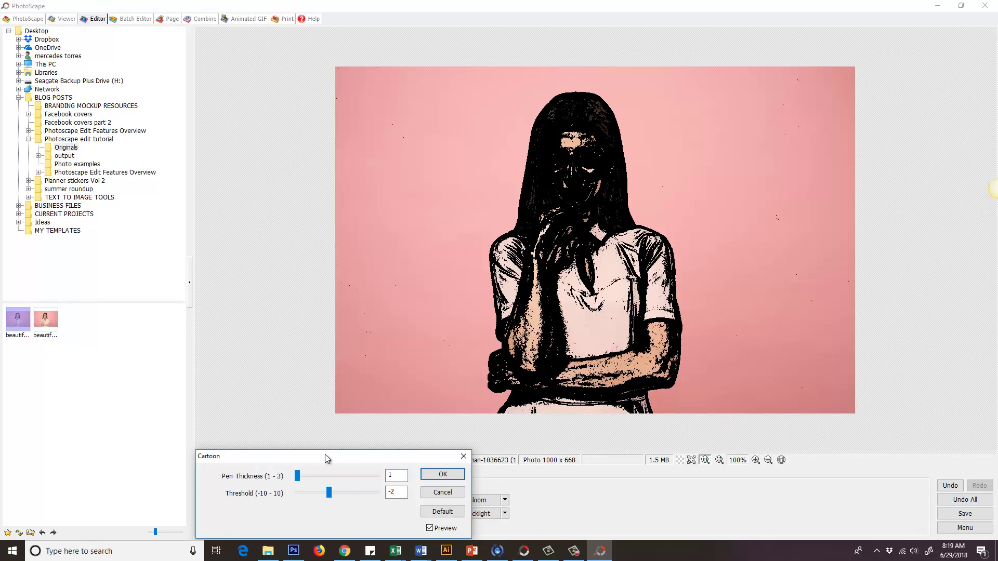
{"action": "left_click_drag", "start_coordinate": [328, 494], "coordinate": [323, 493]}
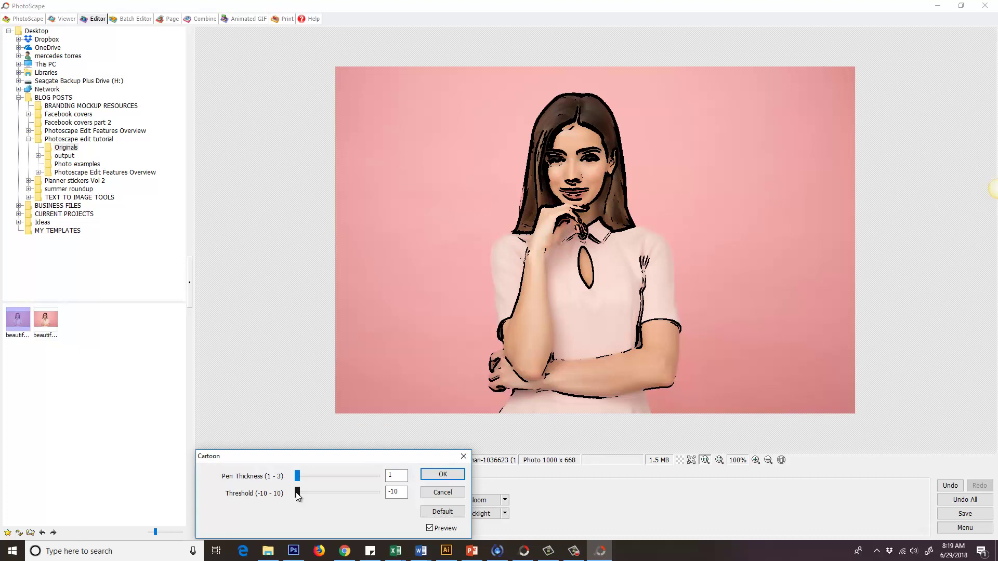
{"action": "mouse_move", "coordinate": [297, 494]}
{"action": "left_mouse_down"}
{"action": "mouse_move", "coordinate": [306, 476]}
{"action": "mouse_move", "coordinate": [296, 476]}
{"action": "left_mouse_up"}
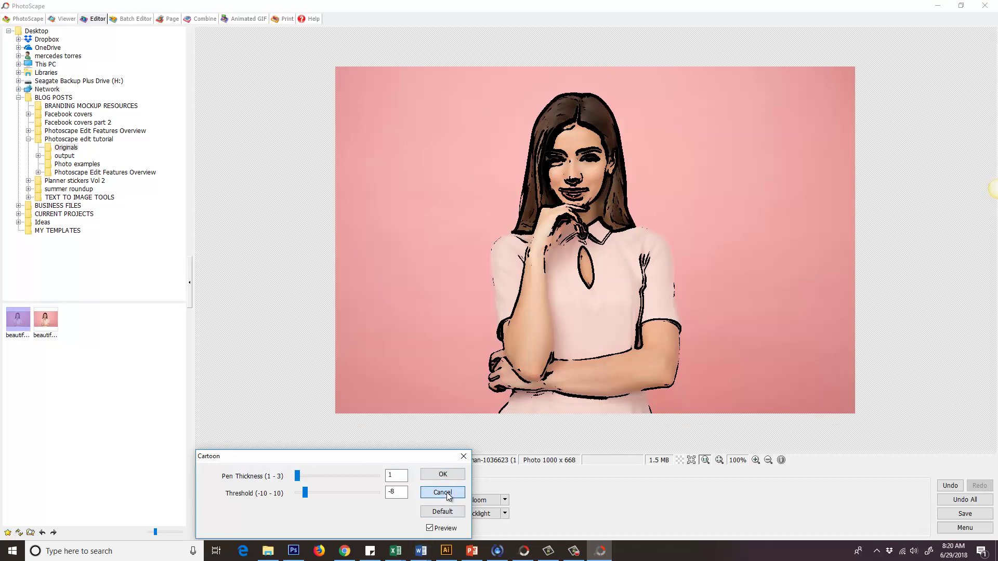
{"action": "left_click", "coordinate": [447, 495]}
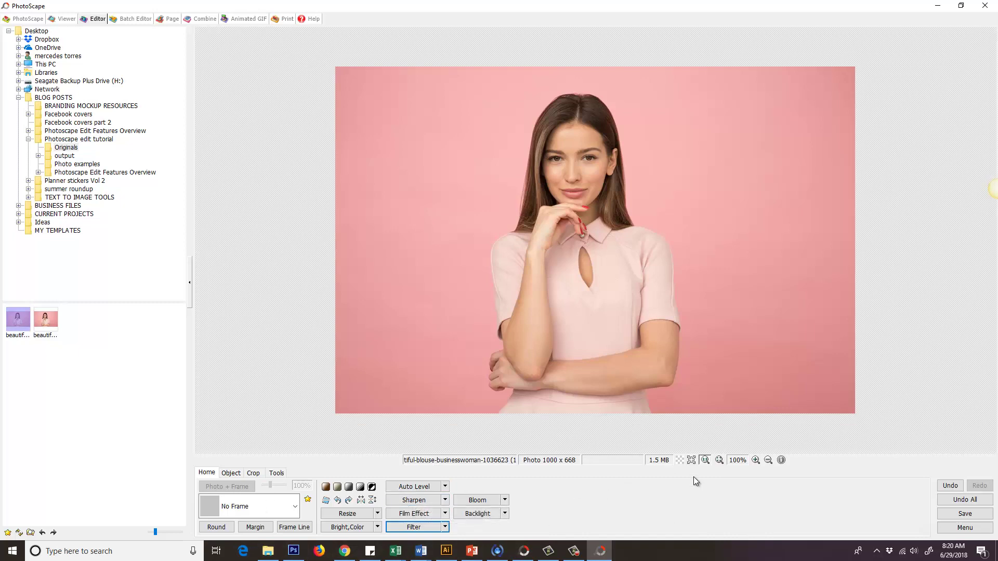
{"action": "left_click", "coordinate": [447, 528]}
{"action": "mouse_move", "coordinate": [499, 465]}
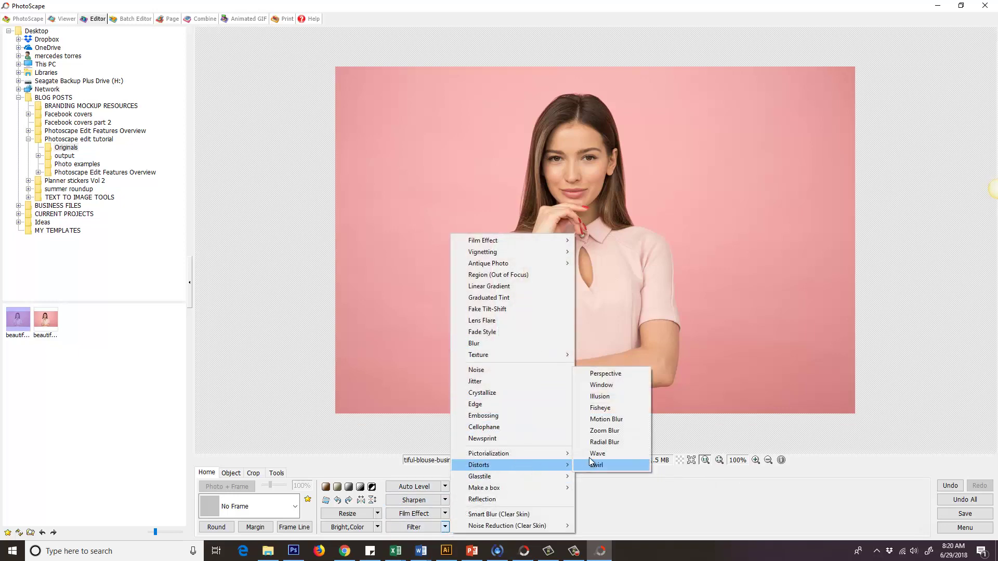
{"action": "left_click", "coordinate": [607, 393]}
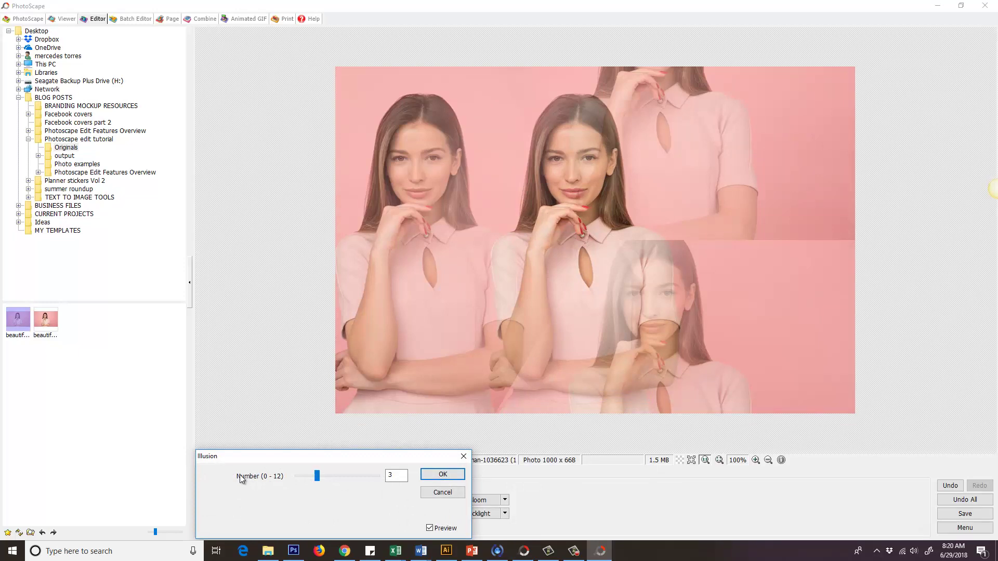
{"action": "left_click_drag", "start_coordinate": [317, 477], "coordinate": [343, 476]}
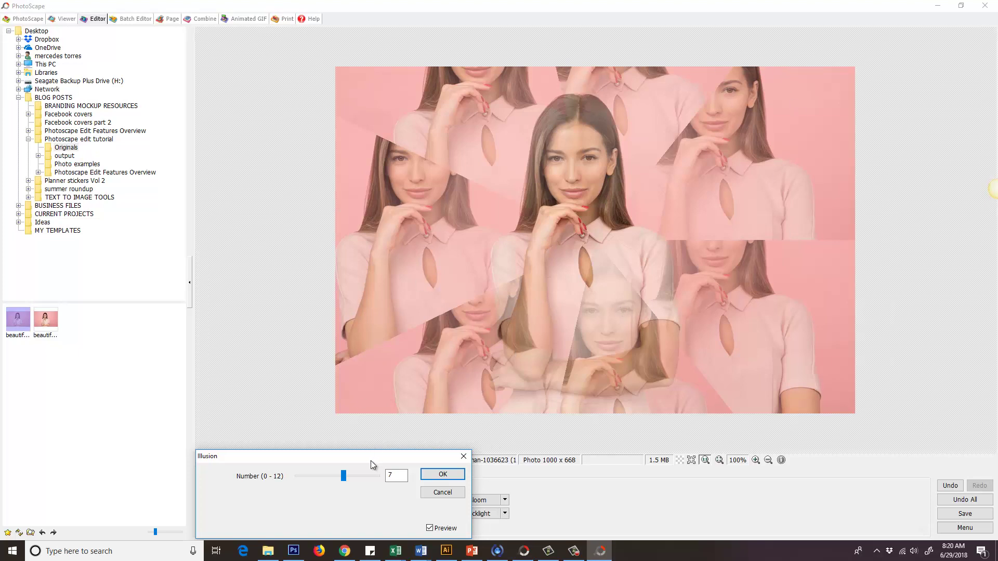
{"action": "left_click_drag", "start_coordinate": [343, 476], "coordinate": [364, 477]}
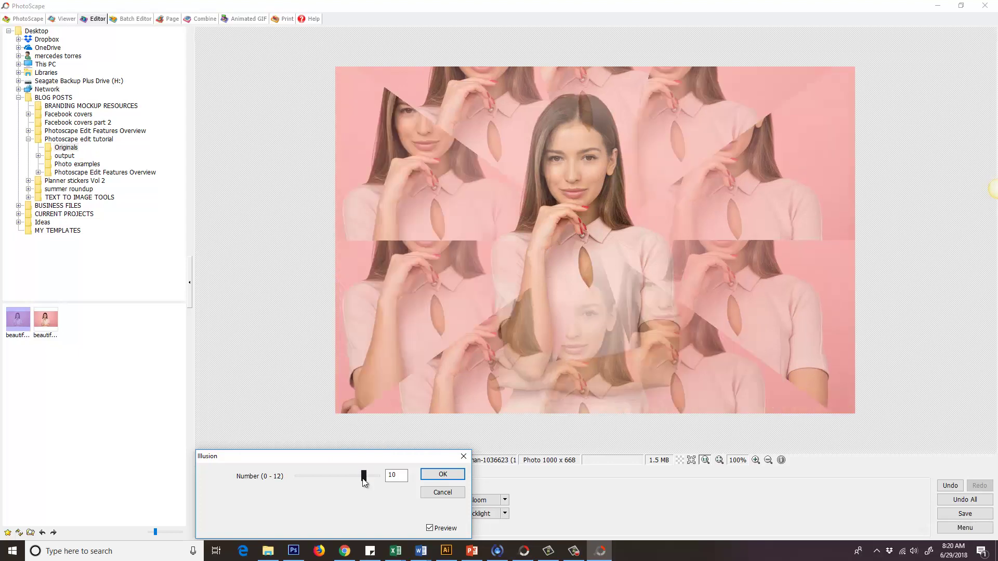
{"action": "left_click_drag", "start_coordinate": [363, 476], "coordinate": [378, 477]}
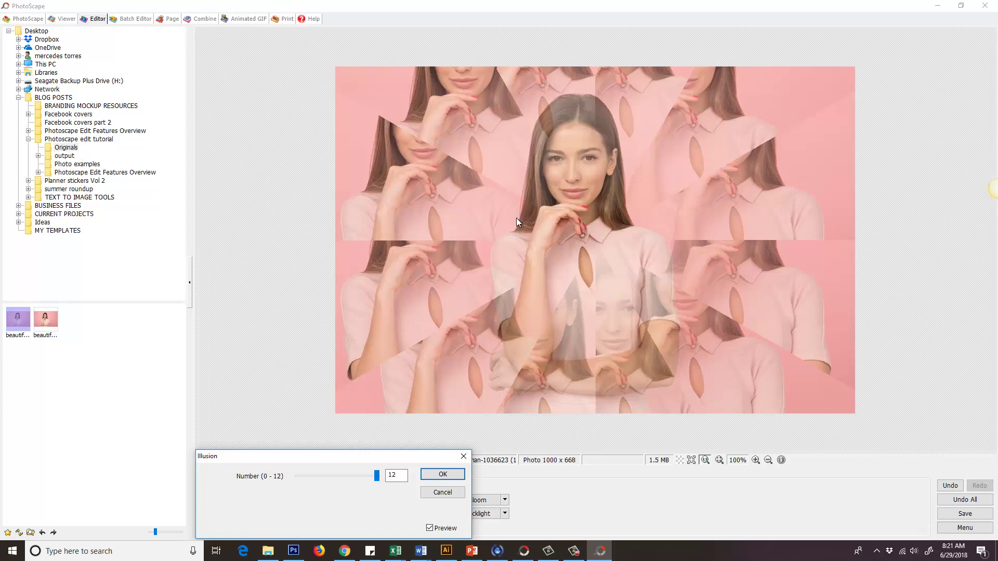
{"action": "left_click", "coordinate": [442, 492]}
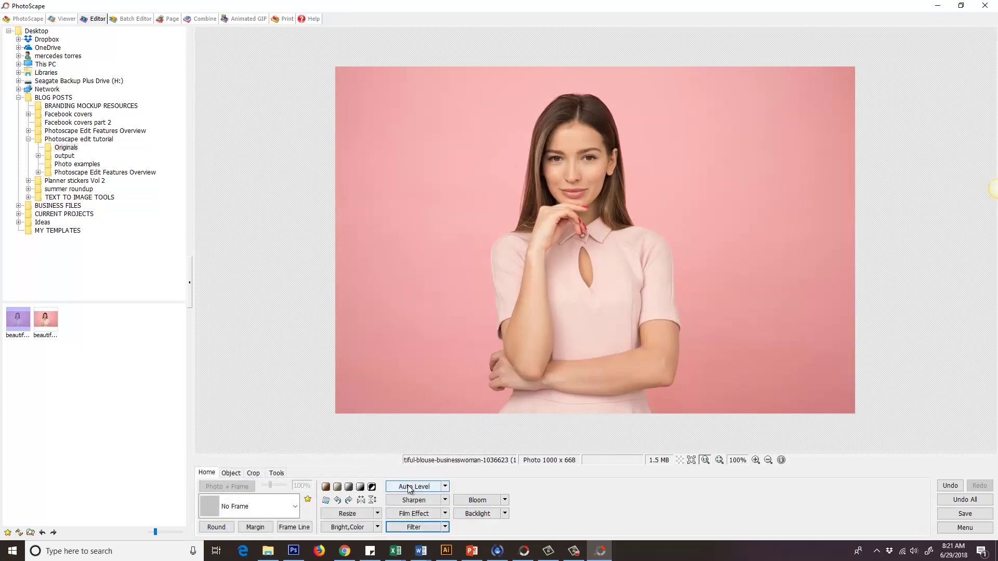
- Apply the high right-side box effect to the portrait, then undo it
{"action": "left_click", "coordinate": [445, 527]}
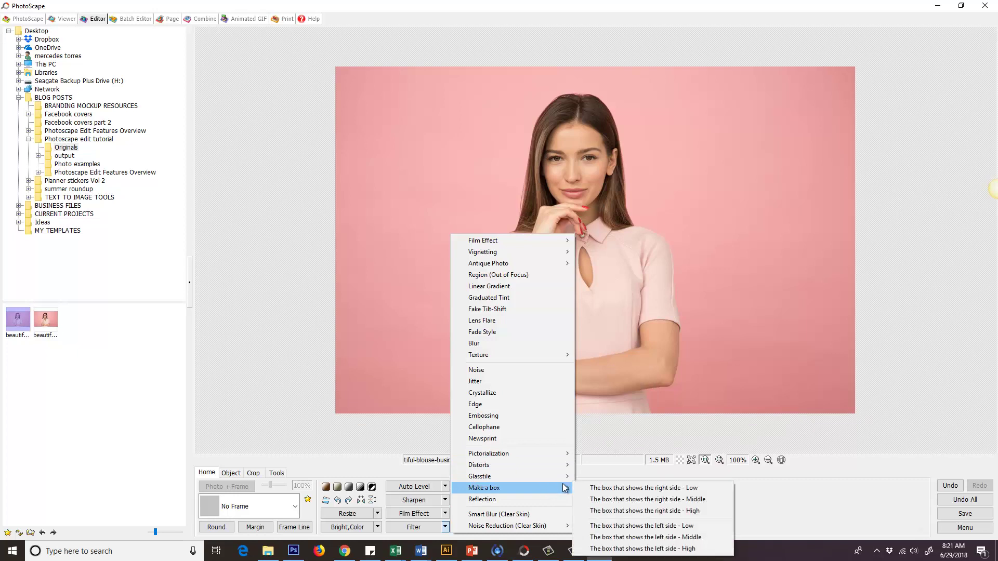
{"action": "mouse_move", "coordinate": [511, 488]}
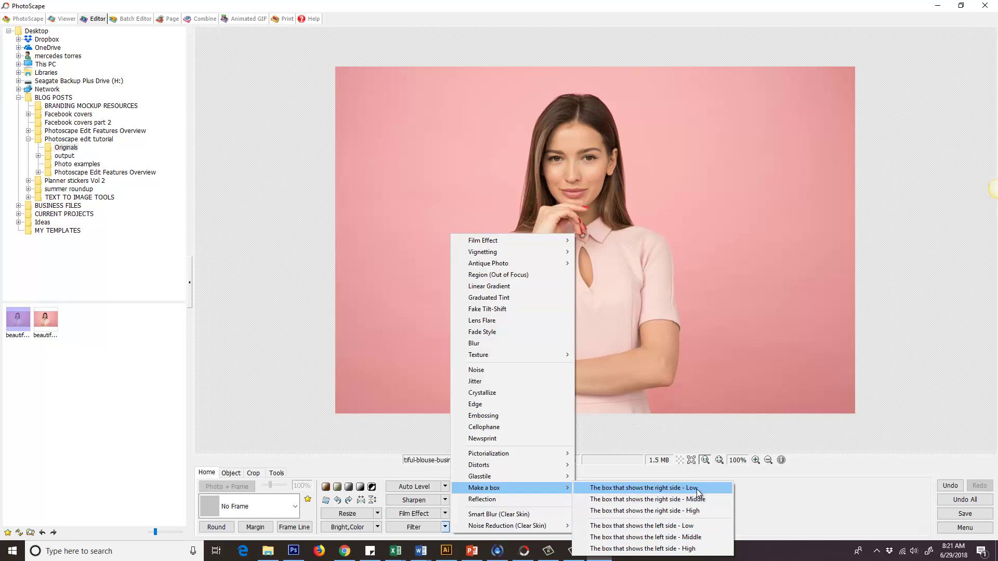
{"action": "left_click", "coordinate": [648, 510]}
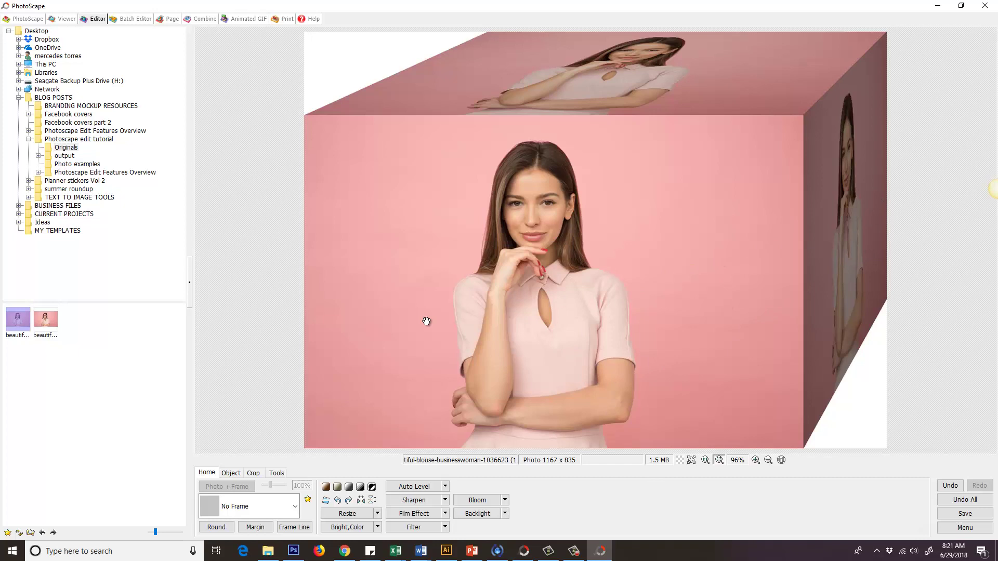
{"action": "left_click", "coordinate": [950, 486]}
- Apply the low right-side box effect, then bring the filter list back up
{"action": "left_click", "coordinate": [445, 528]}
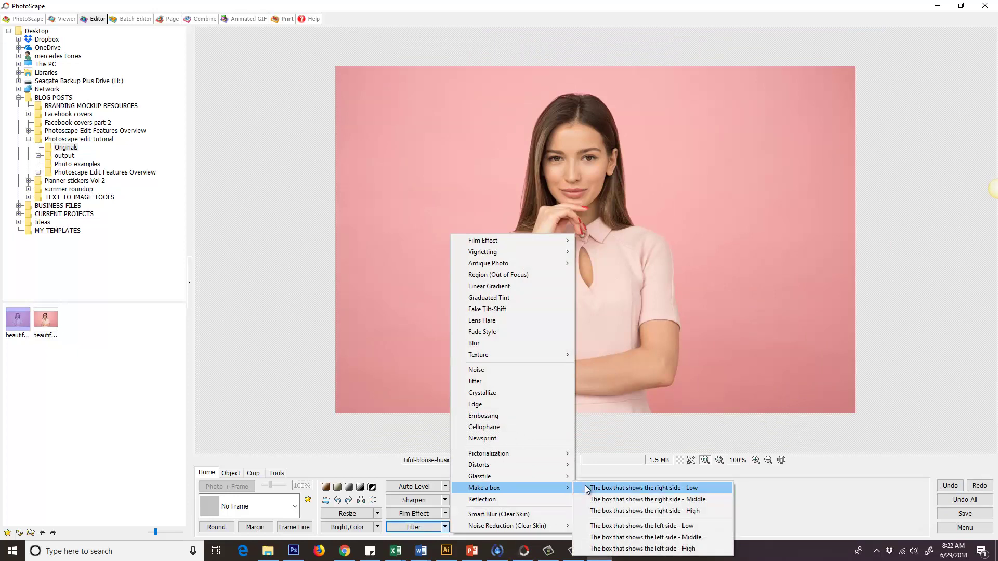
{"action": "left_click", "coordinate": [611, 488]}
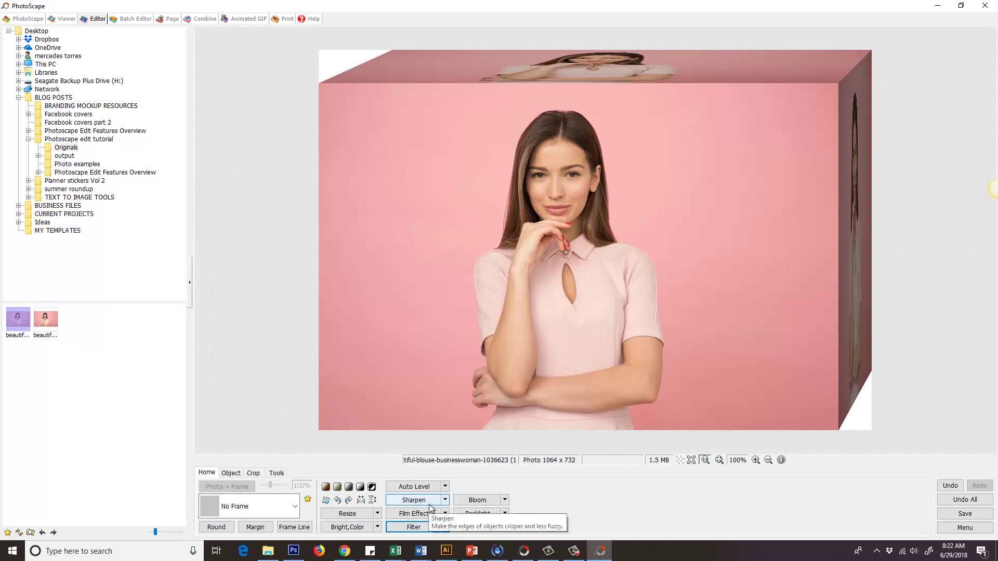
{"action": "left_click", "coordinate": [445, 528]}
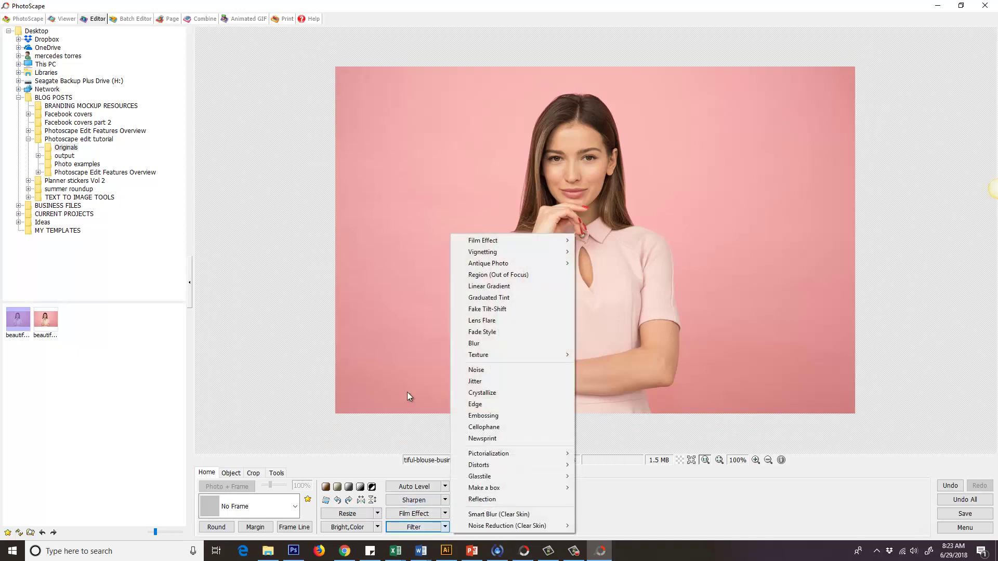
{"action": "left_click", "coordinate": [488, 500]}
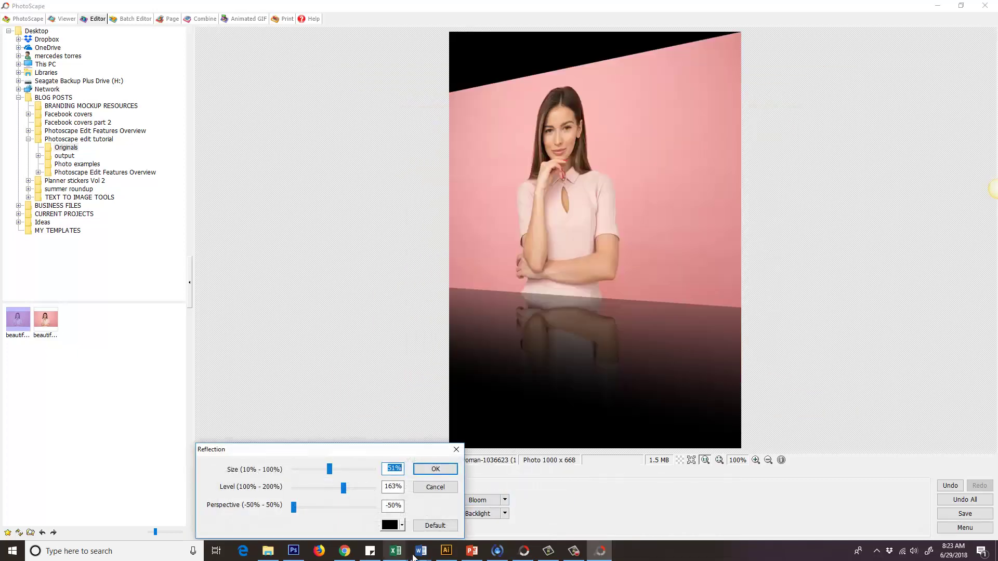
{"action": "left_click", "coordinate": [293, 507]}
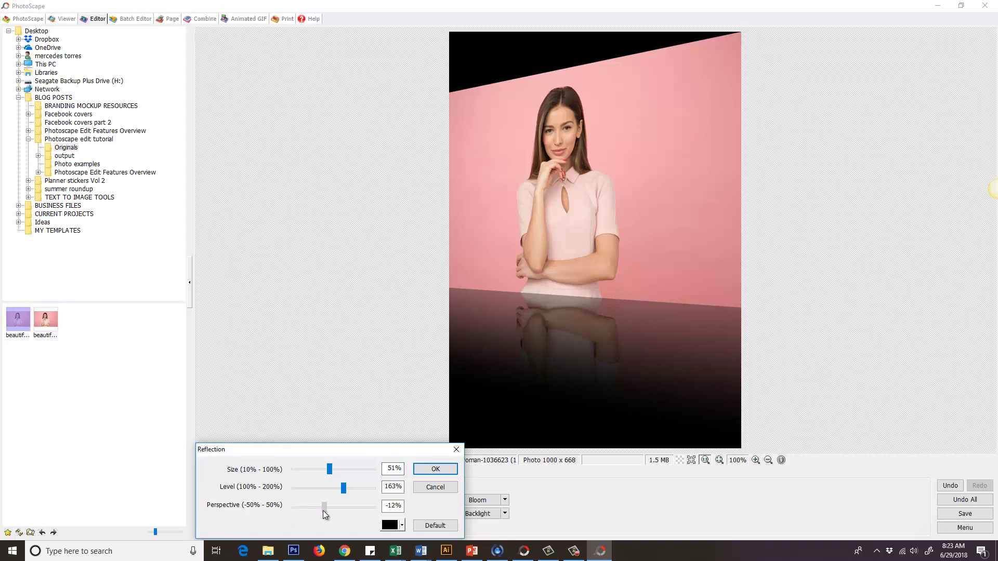
{"action": "left_click_drag", "start_coordinate": [323, 508], "coordinate": [332, 509]}
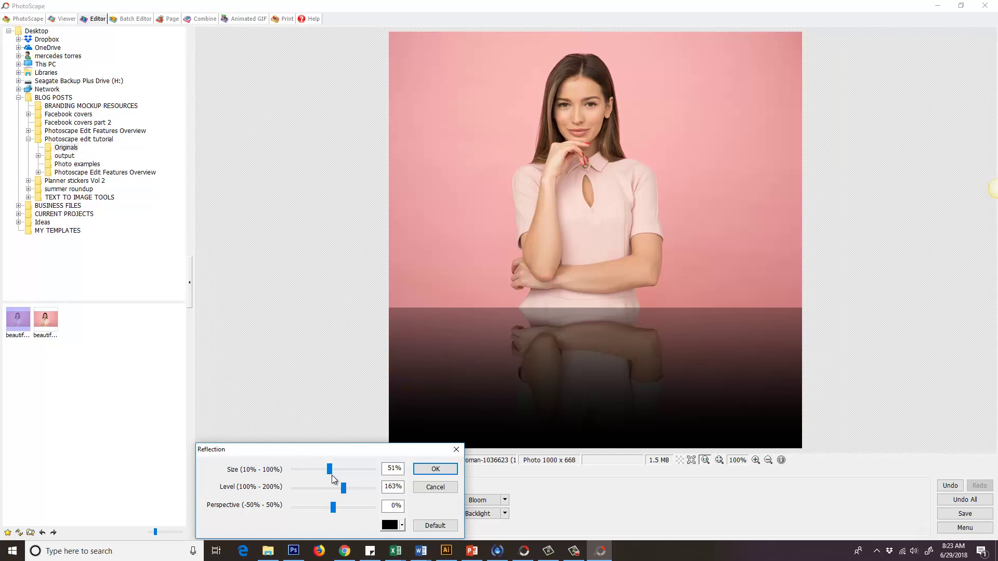
{"action": "mouse_move", "coordinate": [341, 487]}
{"action": "left_mouse_down"}
{"action": "mouse_move", "coordinate": [318, 487]}
{"action": "mouse_move", "coordinate": [355, 487]}
{"action": "mouse_move", "coordinate": [290, 487]}
{"action": "left_mouse_up"}
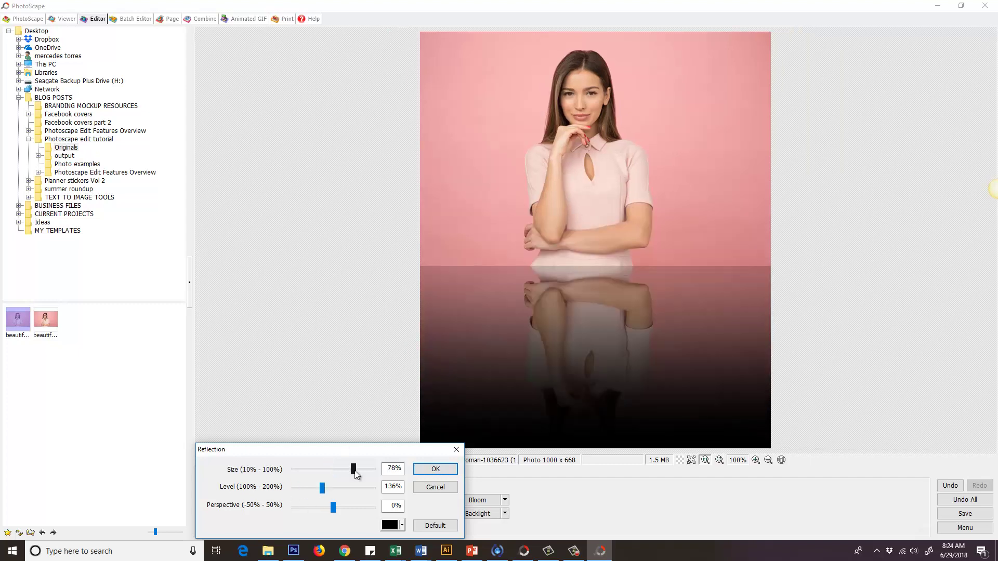
{"action": "mouse_move", "coordinate": [357, 470]}
{"action": "left_mouse_down"}
{"action": "mouse_move", "coordinate": [307, 470]}
{"action": "mouse_move", "coordinate": [351, 469]}
{"action": "left_mouse_up"}
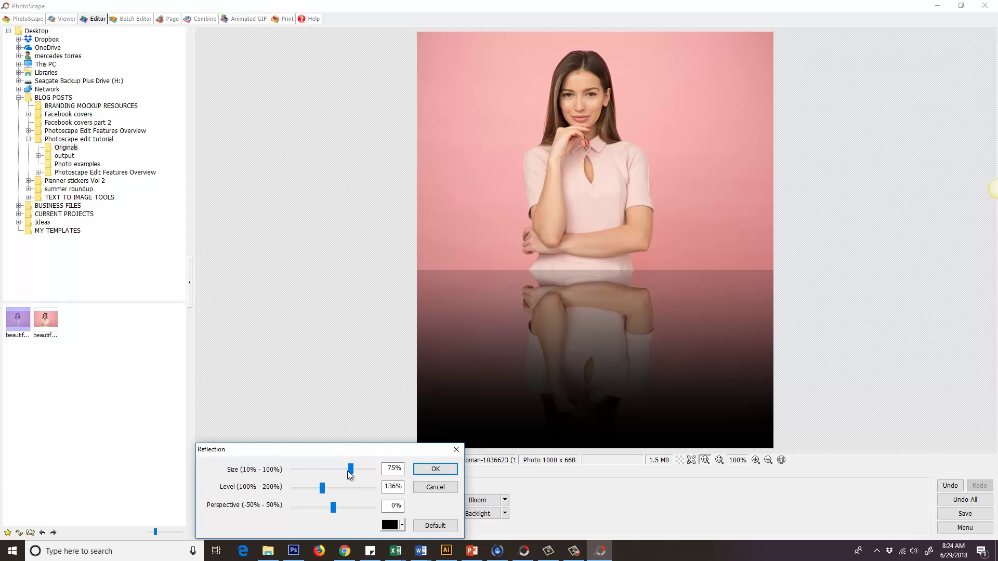
{"action": "left_click_drag", "start_coordinate": [350, 470], "coordinate": [322, 470]}
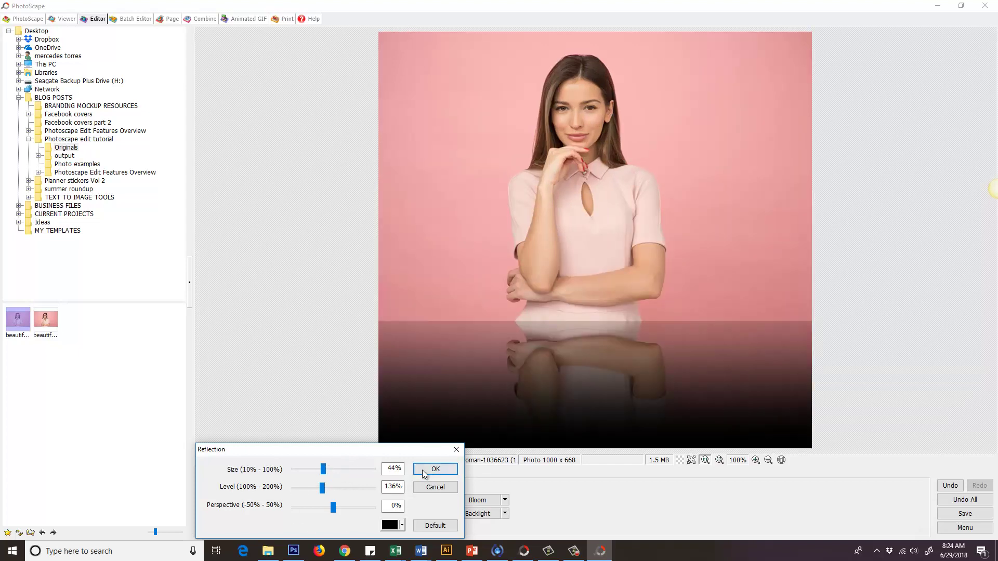
{"action": "left_click", "coordinate": [435, 488]}
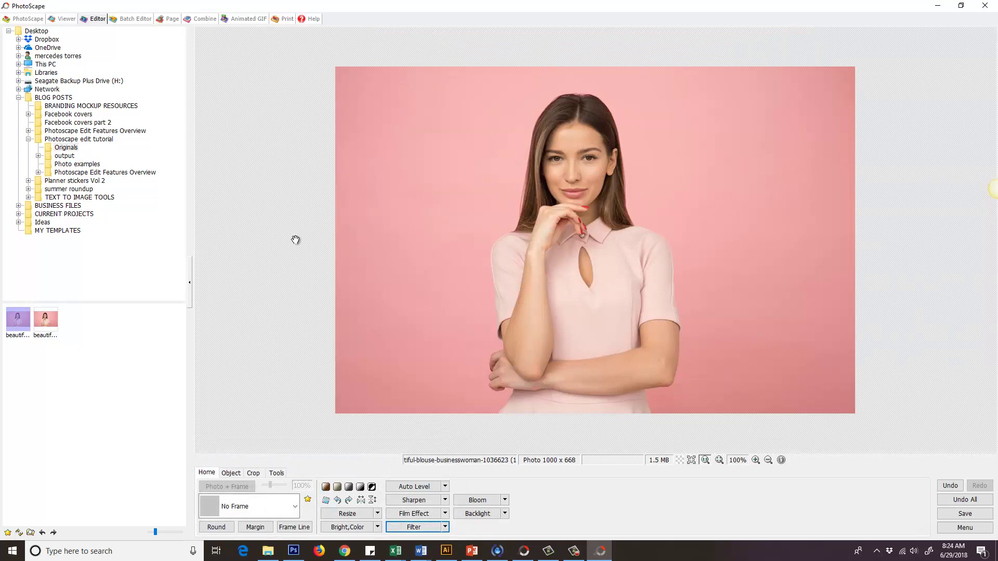
{"action": "left_click", "coordinate": [446, 528]}
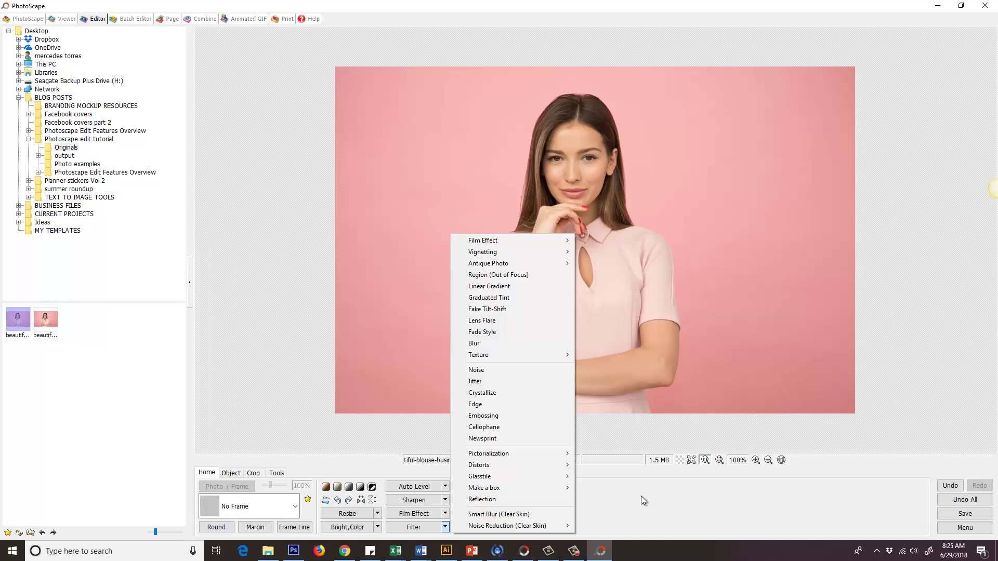
{"action": "left_click", "coordinate": [641, 496]}
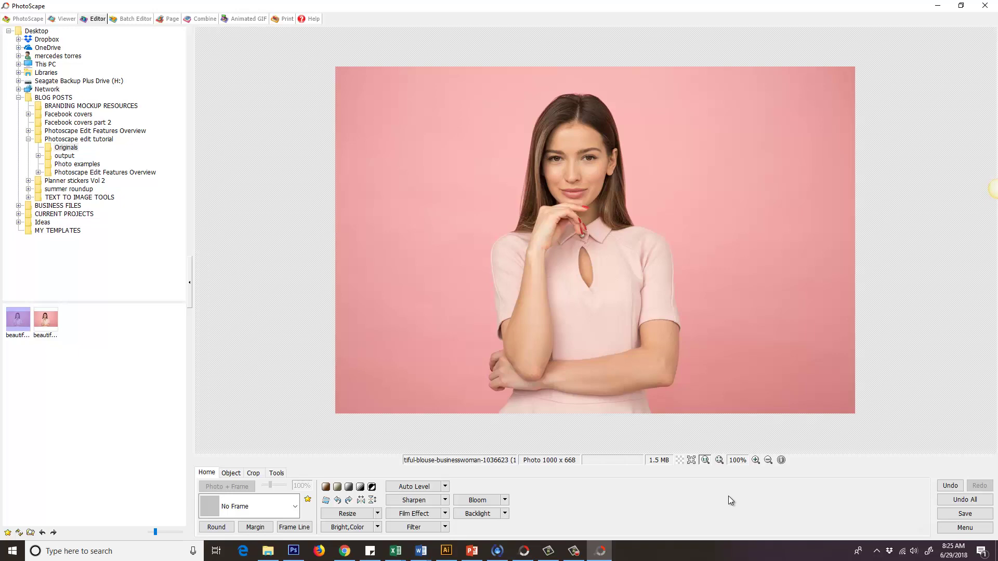